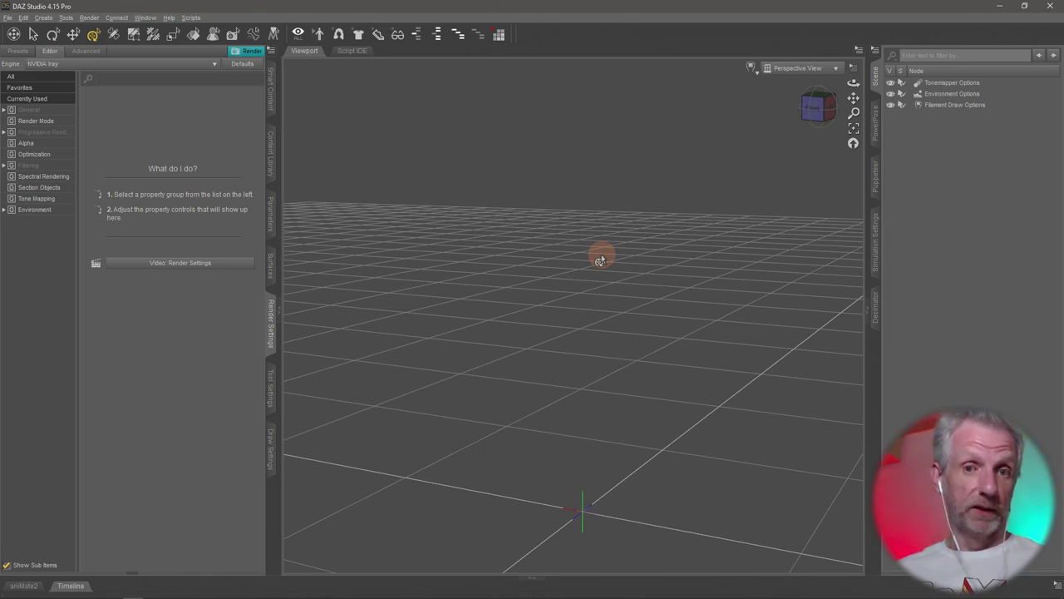
# Load the G3F Tanned figure from the Stream Safe Textures for Genesis 3, 8, and 8.1 Female product.
pyautogui.click(271, 90)
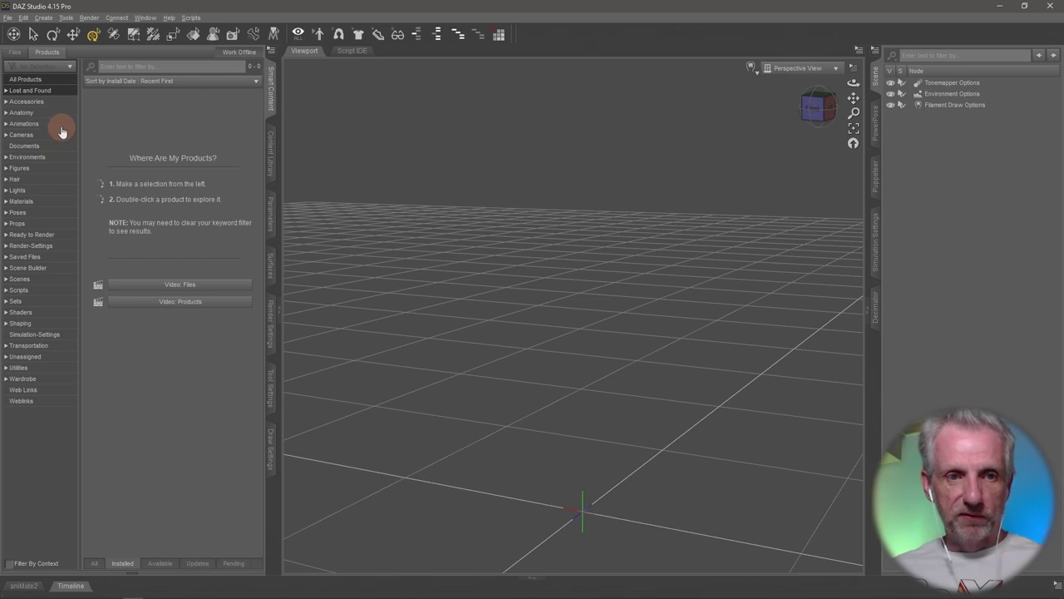
pyautogui.click(50, 380)
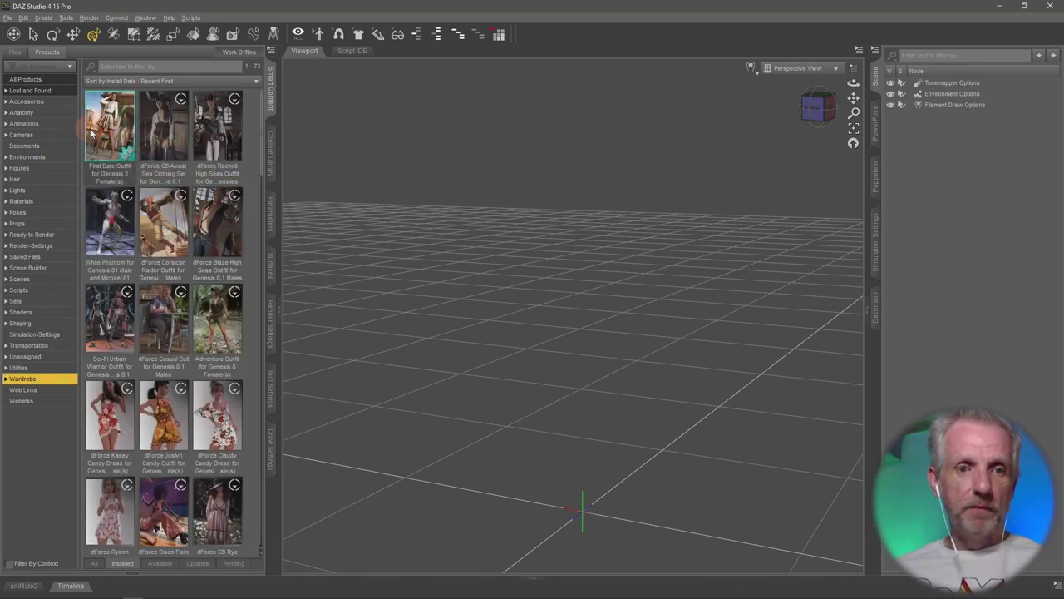
pyautogui.moveTo(103, 133)
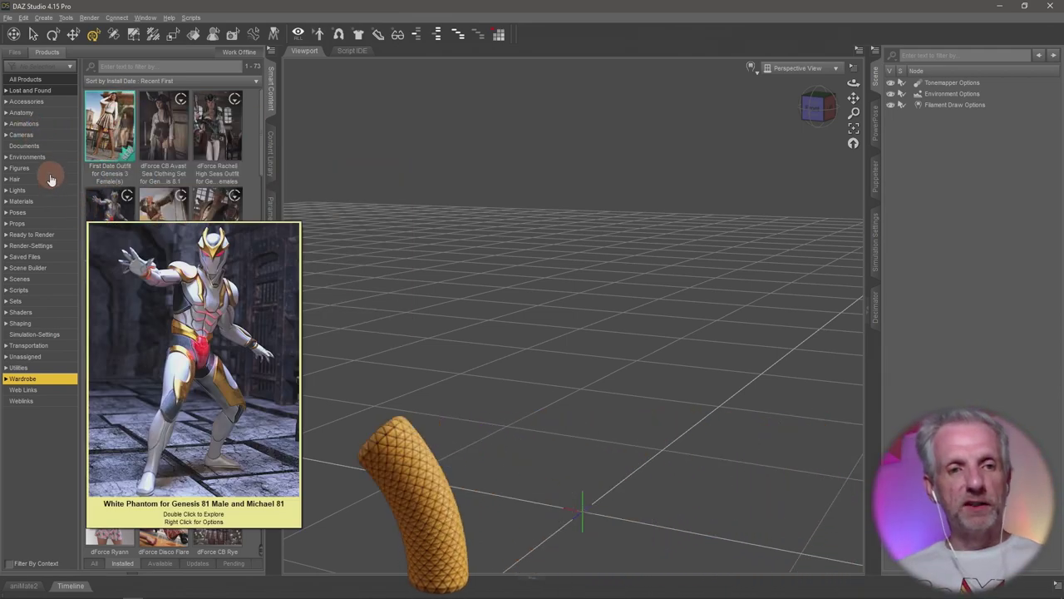
pyautogui.click(46, 169)
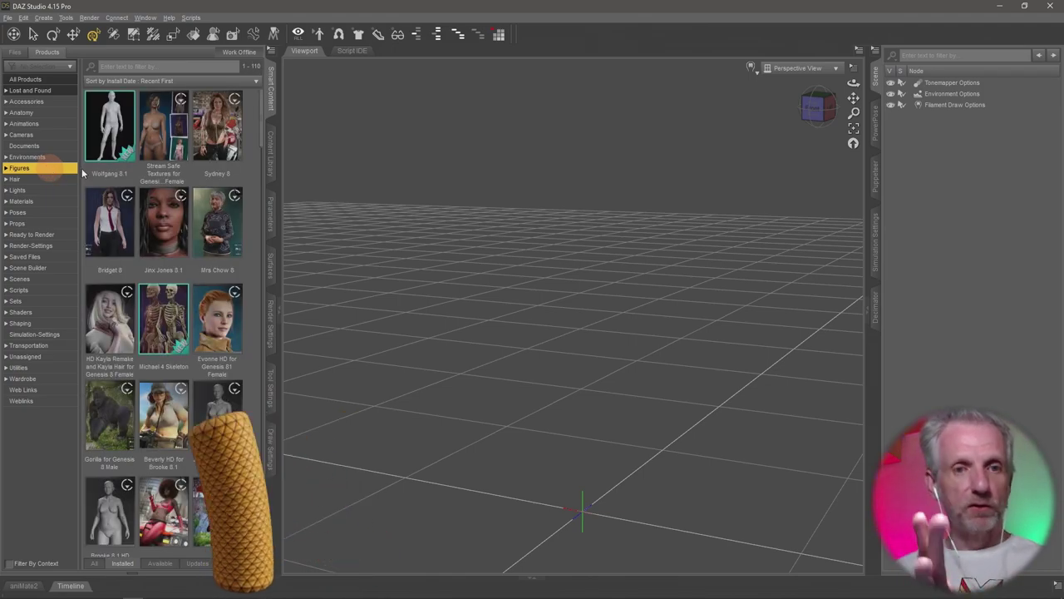
pyautogui.click(163, 129)
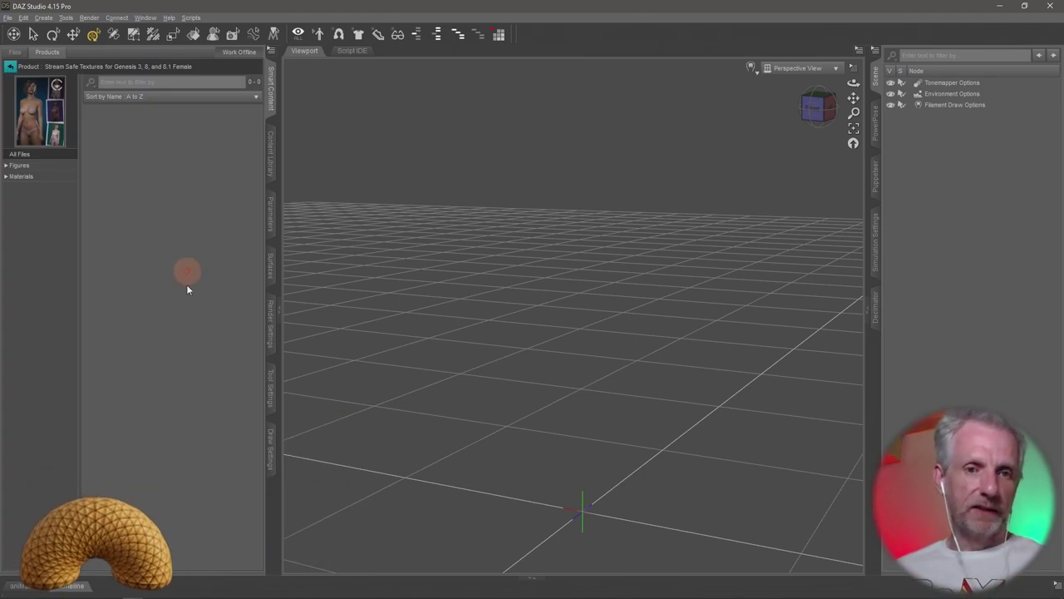
pyautogui.click(48, 166)
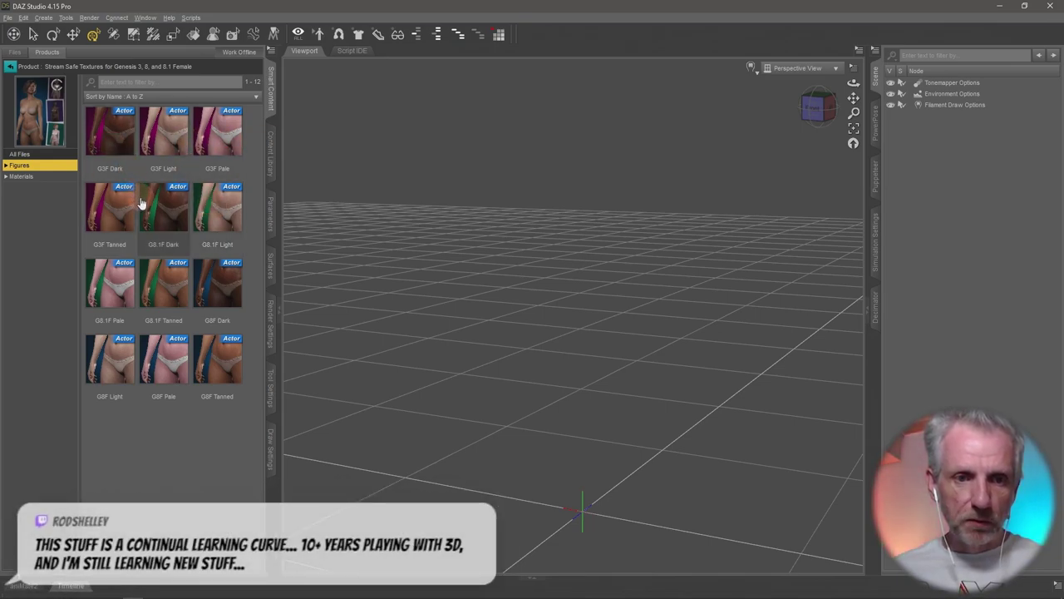
pyautogui.doubleClick(146, 205)
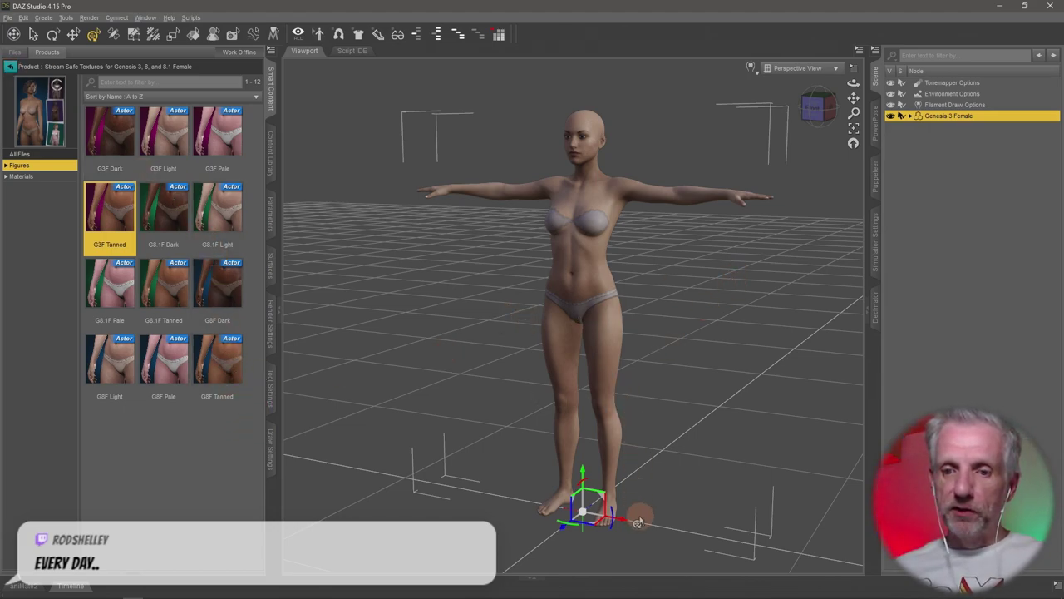
# Move the Genesis 3 Female figure sideways along the X axis, away from the scene origin.
pyautogui.moveTo(623, 523); pyautogui.dragTo(856, 557)
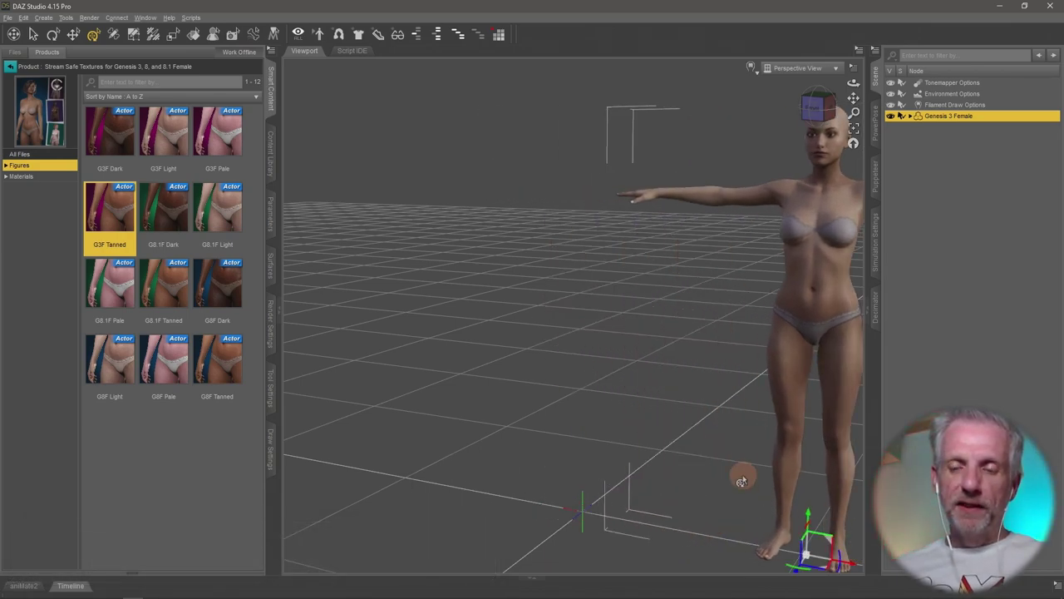
pyautogui.moveTo(743, 479); pyautogui.dragTo(743, 480, button='middle')
pyautogui.keyDown('alt'); pyautogui.moveTo(741, 481); pyautogui.dragTo(741, 474); pyautogui.keyUp('alt')
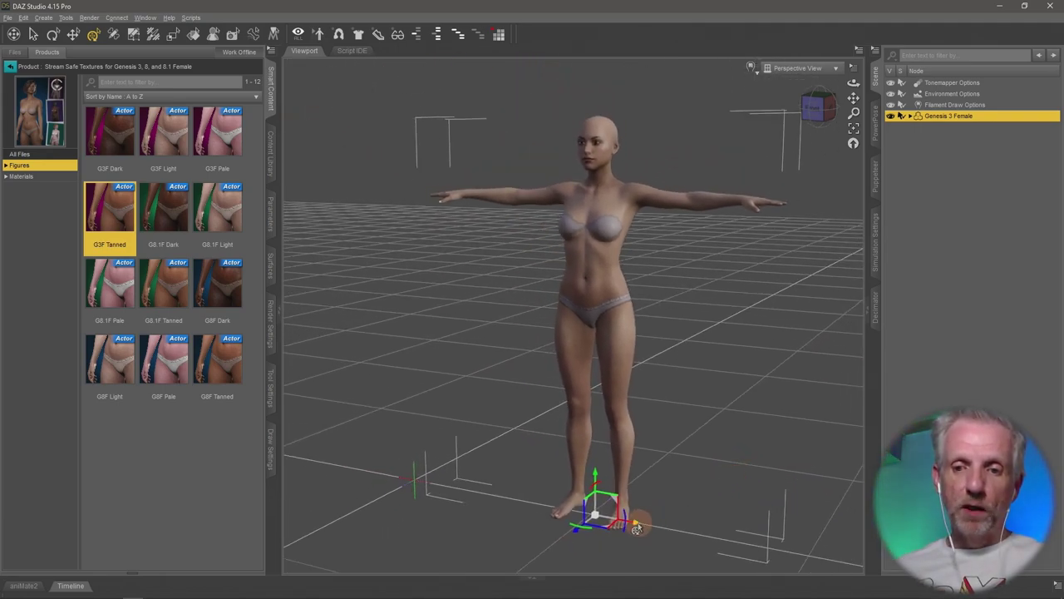
pyautogui.moveTo(638, 524); pyautogui.dragTo(662, 529)
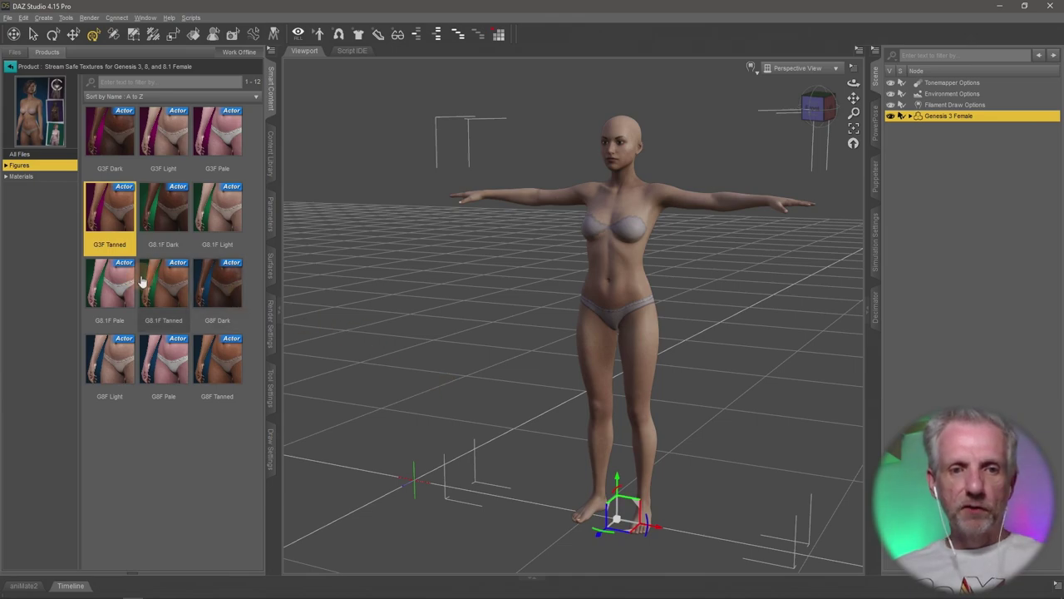
# Clear the selection and load the G8F Tanned figure beside the Genesis 3 Female.
pyautogui.click(918, 292)
pyautogui.click(236, 371)
pyautogui.doubleClick(236, 370)
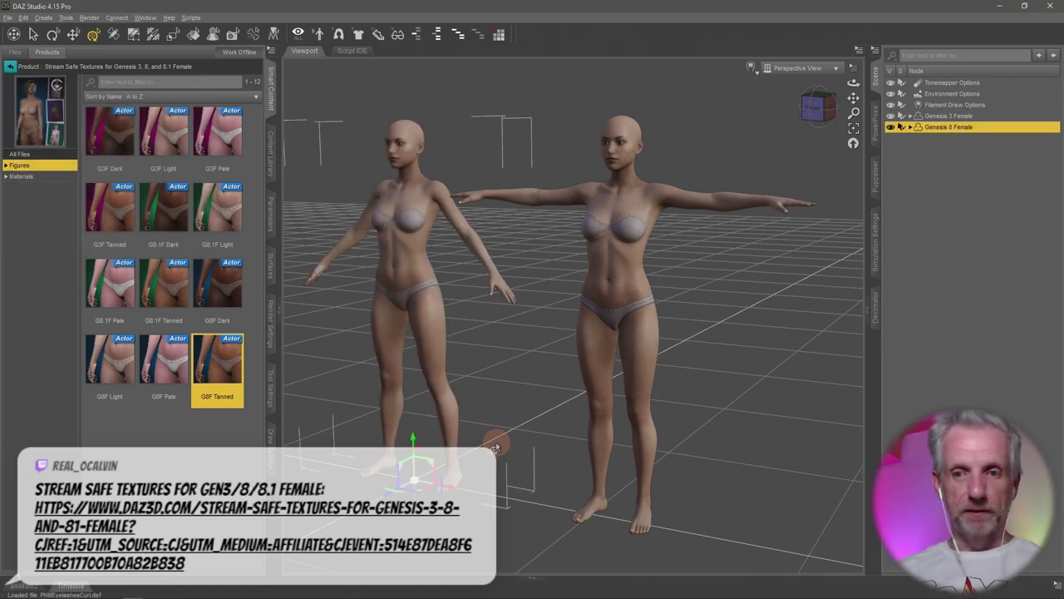
pyautogui.moveTo(509, 449); pyautogui.dragTo(511, 436, button='middle')
pyautogui.keyDown('alt'); pyautogui.moveTo(510, 434); pyautogui.dragTo(511, 436); pyautogui.keyUp('alt')
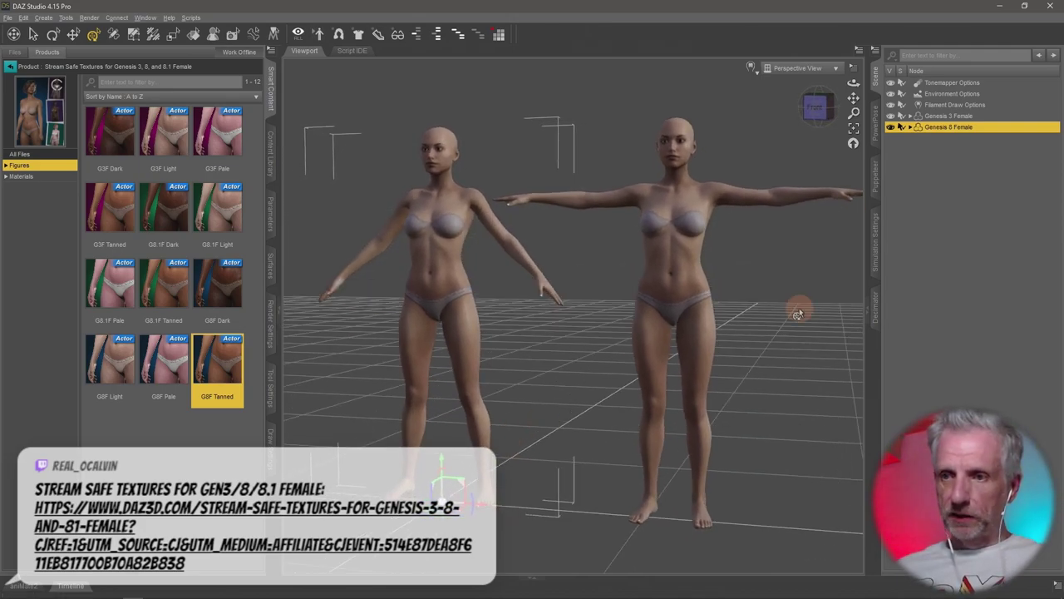
# Put the First Date Boots from the First Date Outfit wardrobe on the Genesis 3 Female figure.
pyautogui.click(946, 117)
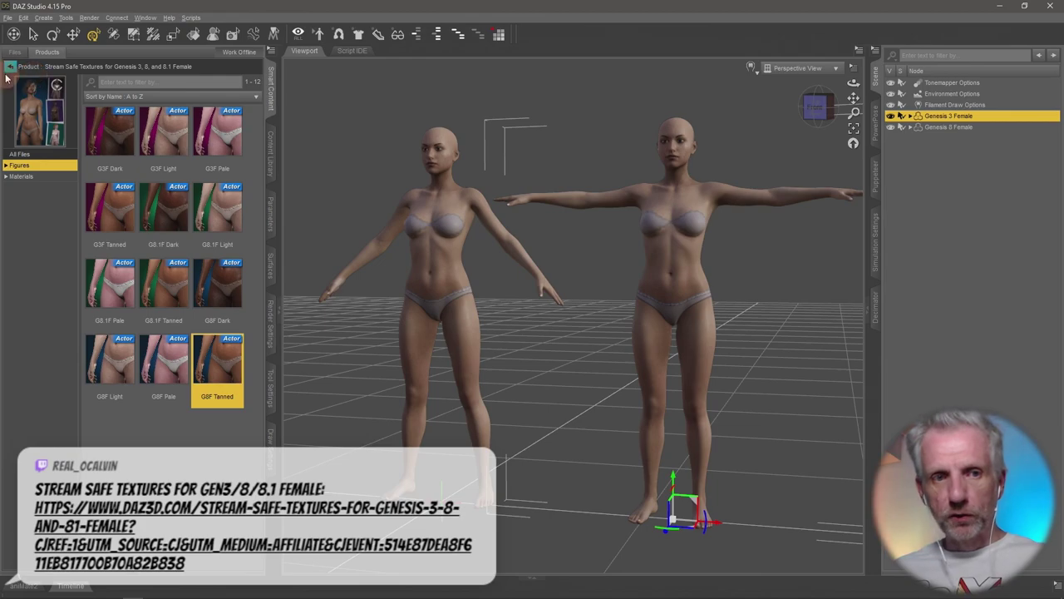
pyautogui.click(10, 66)
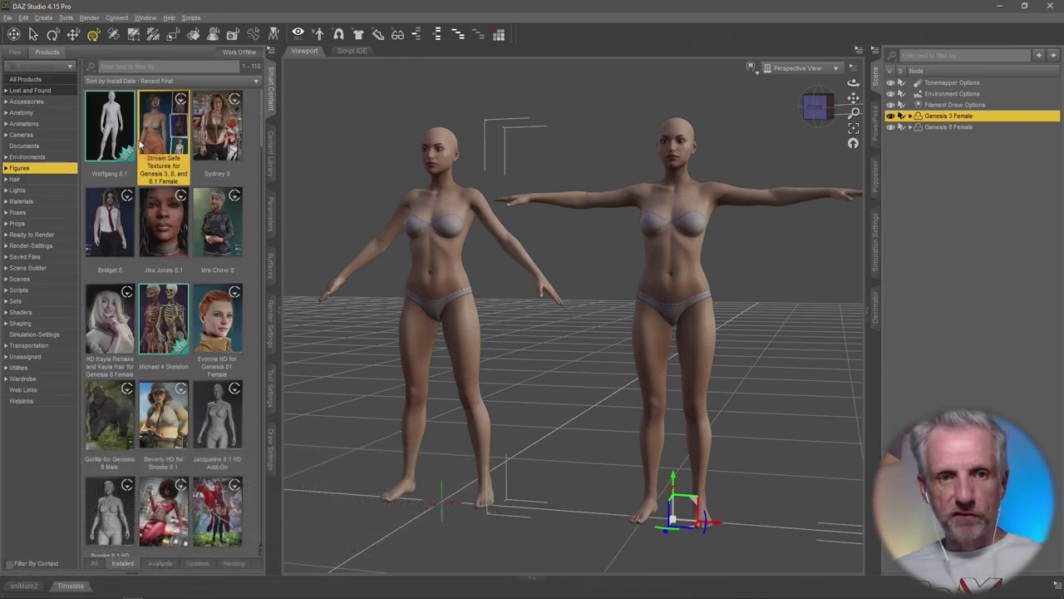
pyautogui.click(33, 378)
pyautogui.click(126, 141)
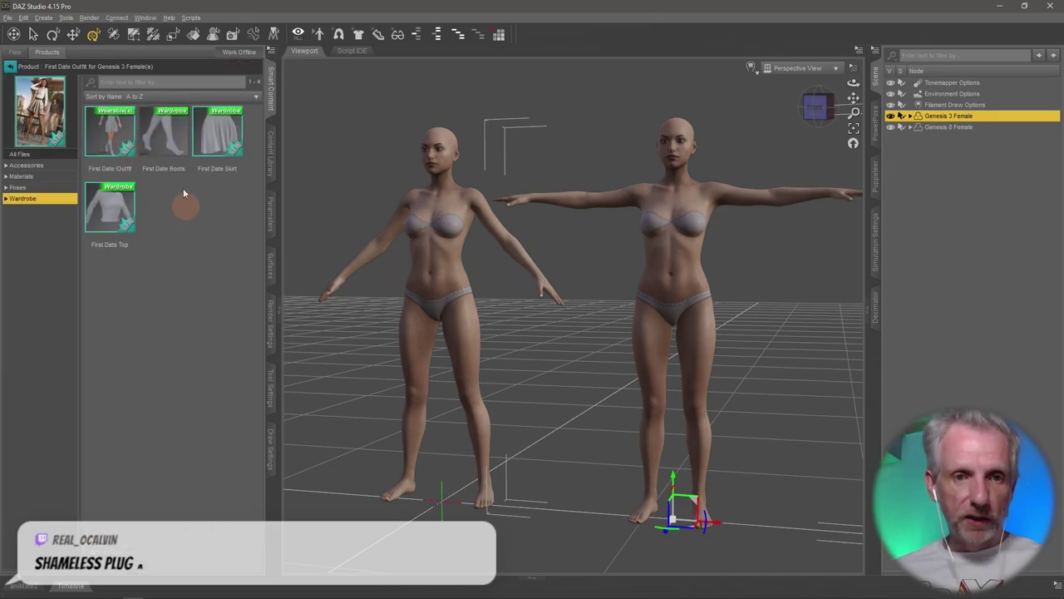
pyautogui.click(173, 141)
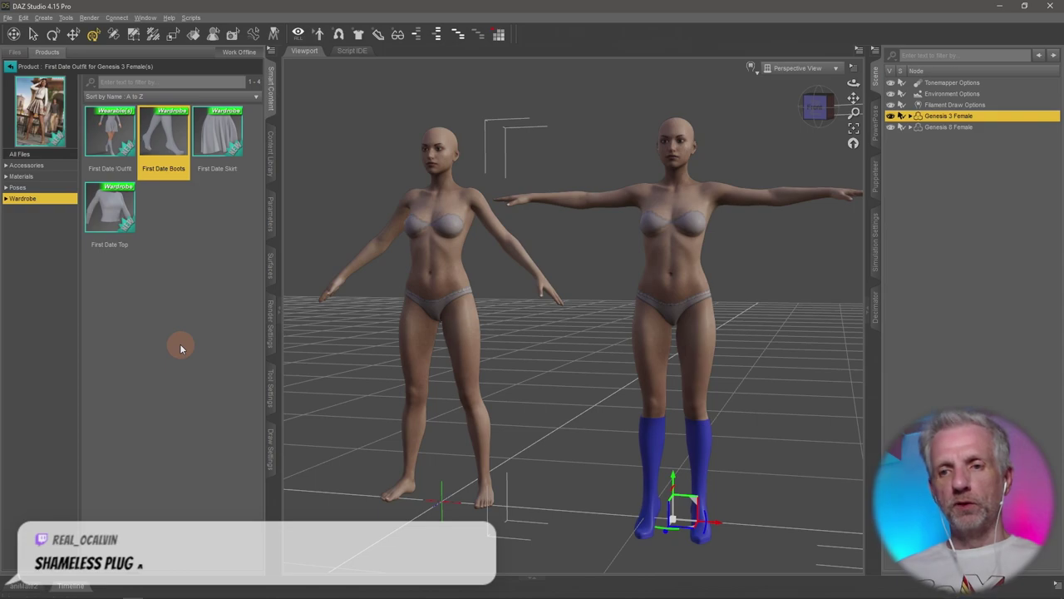
# Apply the First Date Boots to the Genesis 8 Female figure as well.
pyautogui.scroll(5, 798, 487)
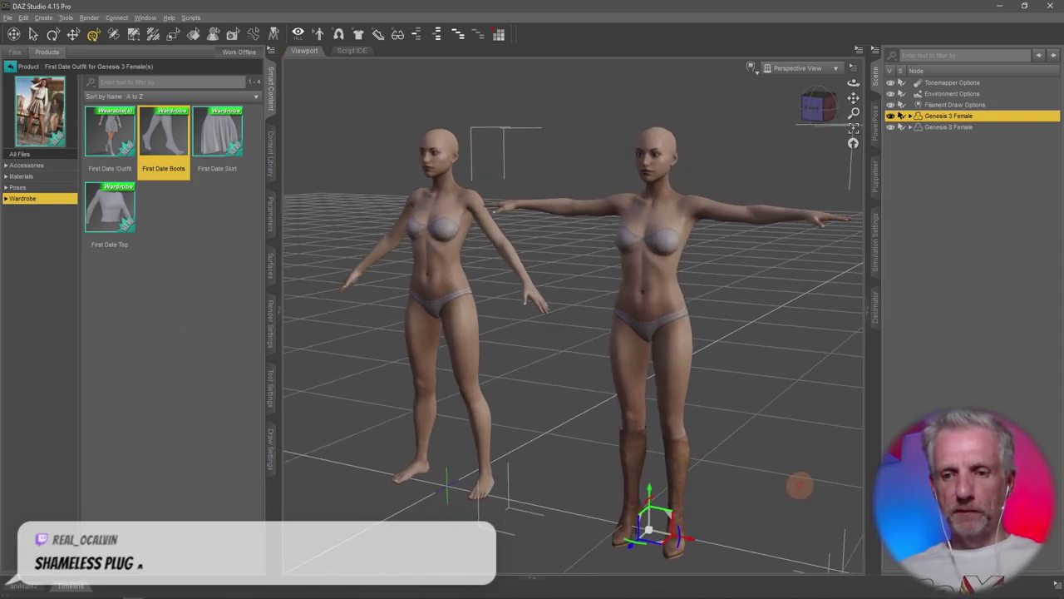
pyautogui.scroll(8, 792, 483)
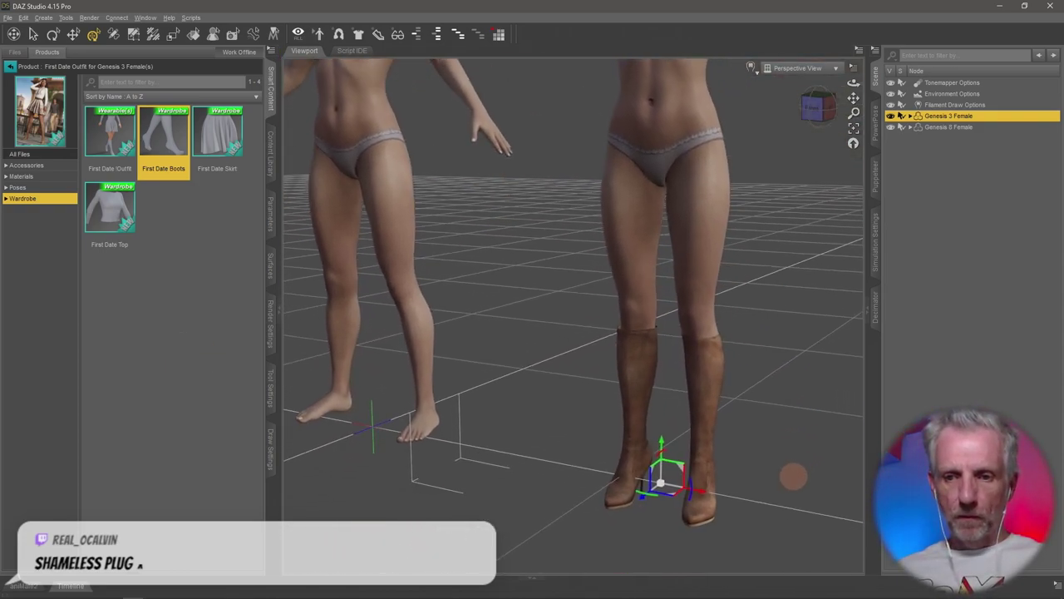
pyautogui.moveTo(793, 479)
pyautogui.mouseDown(button='middle')
pyautogui.moveTo(784, 469)
pyautogui.moveTo(798, 479)
pyautogui.mouseUp(button='middle')
pyautogui.scroll(8, 794, 480)
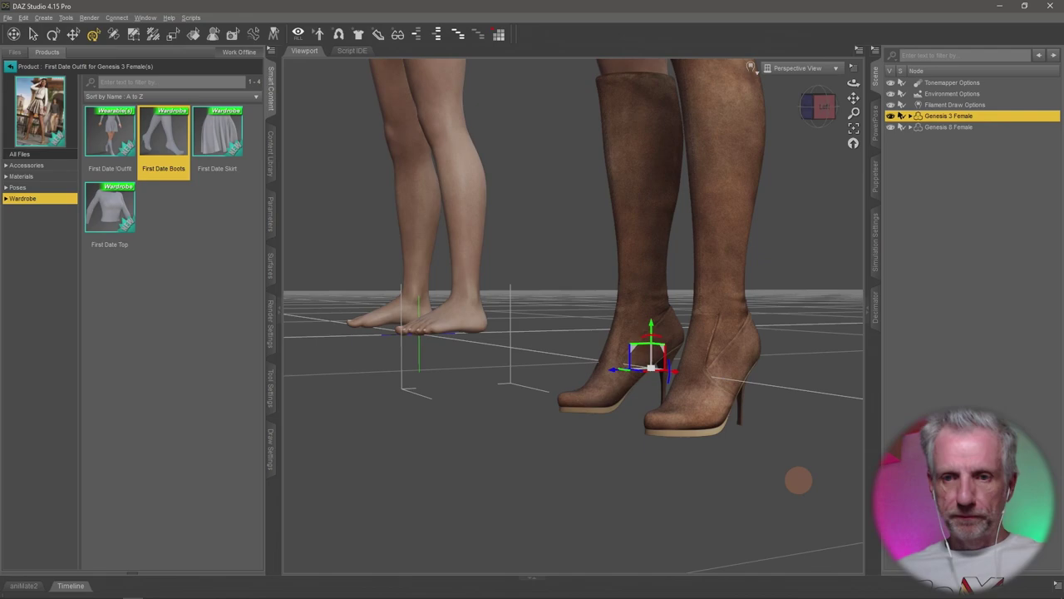
pyautogui.click(956, 128)
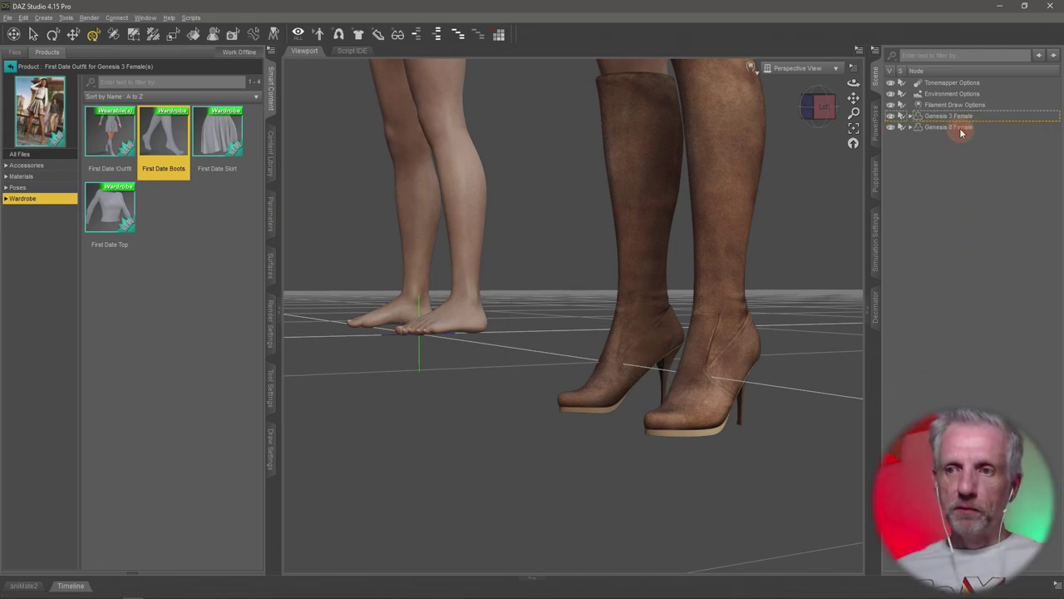
pyautogui.doubleClick(169, 140)
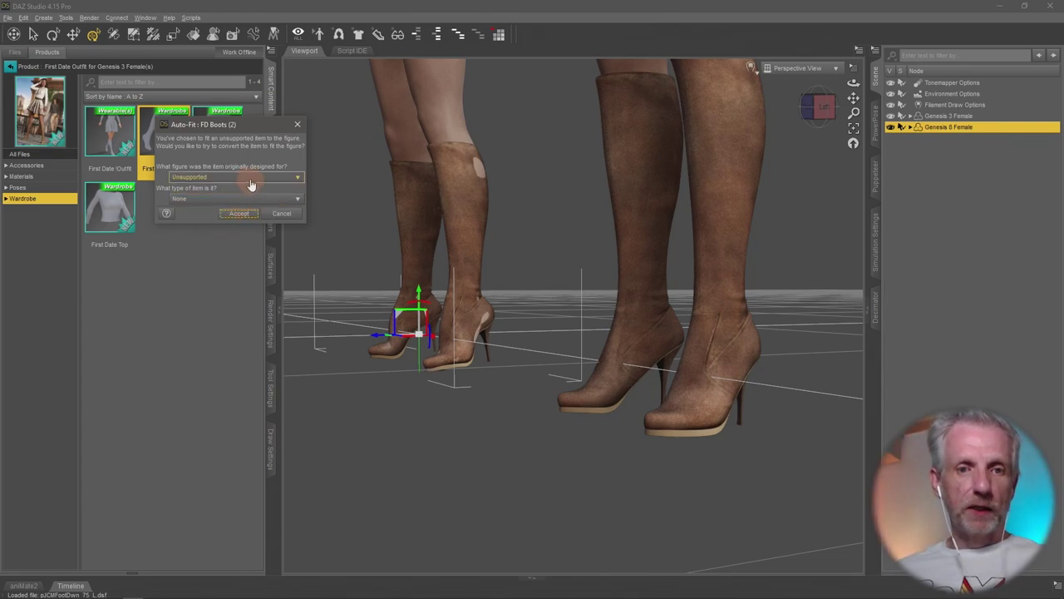
# Auto-fit the boots with Genesis 3 Female as the original figure and None as the item type.
pyautogui.click(252, 185)
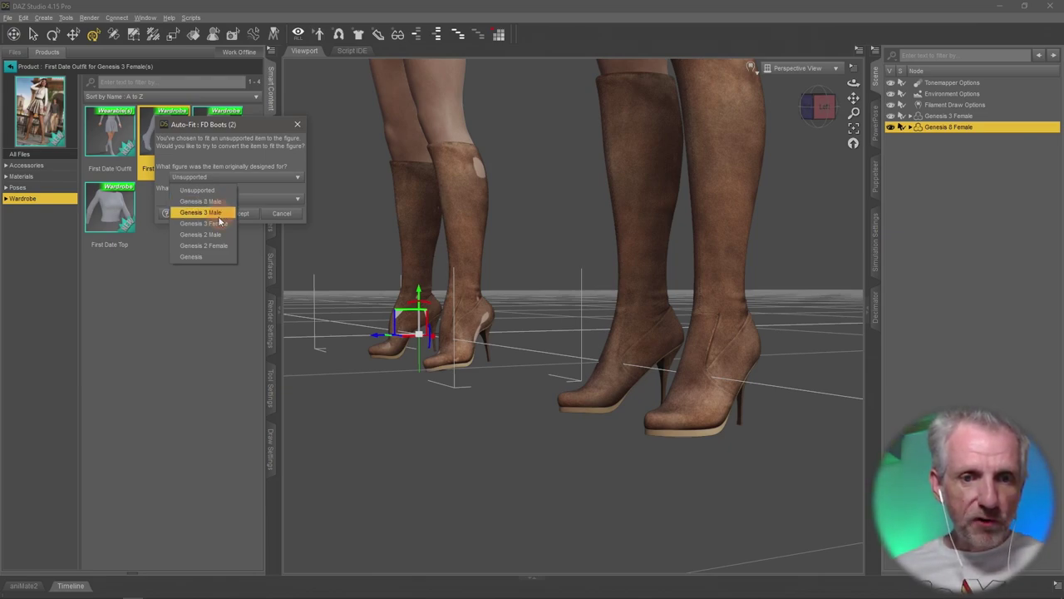
pyautogui.click(219, 224)
pyautogui.click(215, 200)
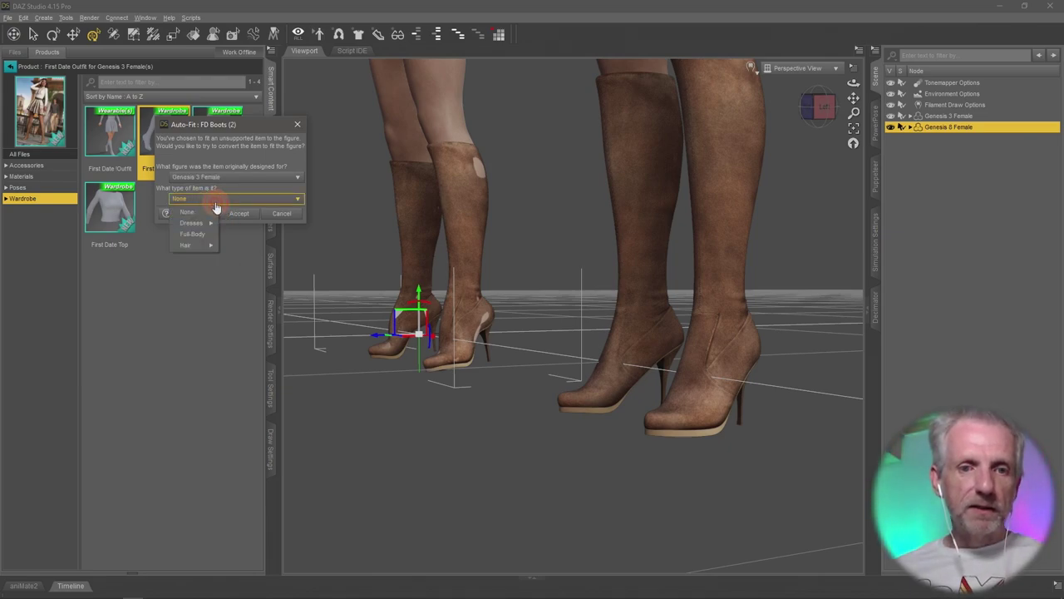
pyautogui.click(190, 212)
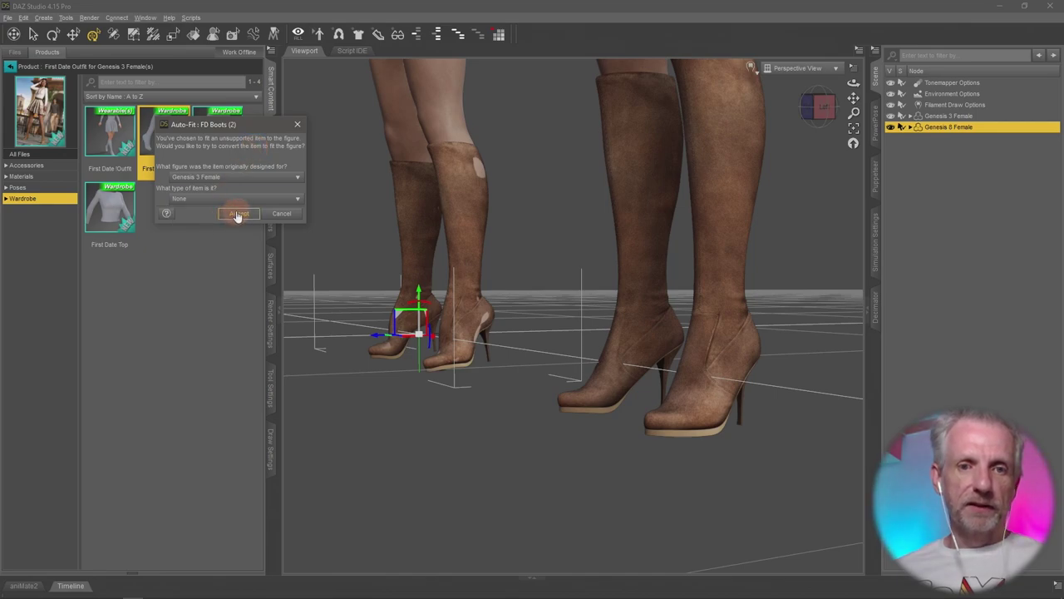
pyautogui.click(239, 213)
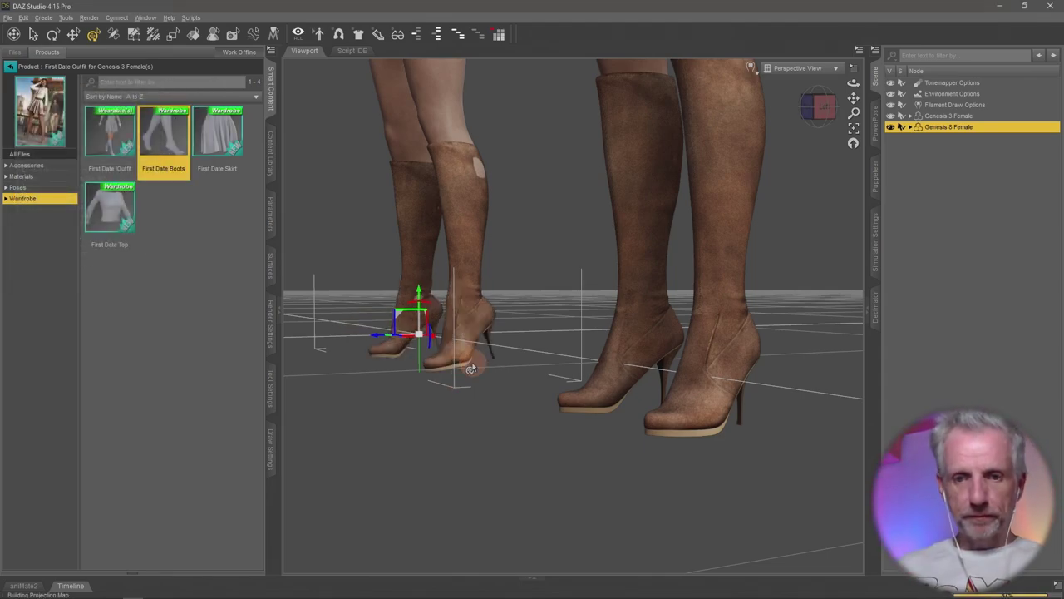
# Select the auto-fitted boots worn by the Genesis 8 Female figure.
pyautogui.scroll(3, 472, 366)
pyautogui.moveTo(456, 346); pyautogui.dragTo(446, 337, button='middle')
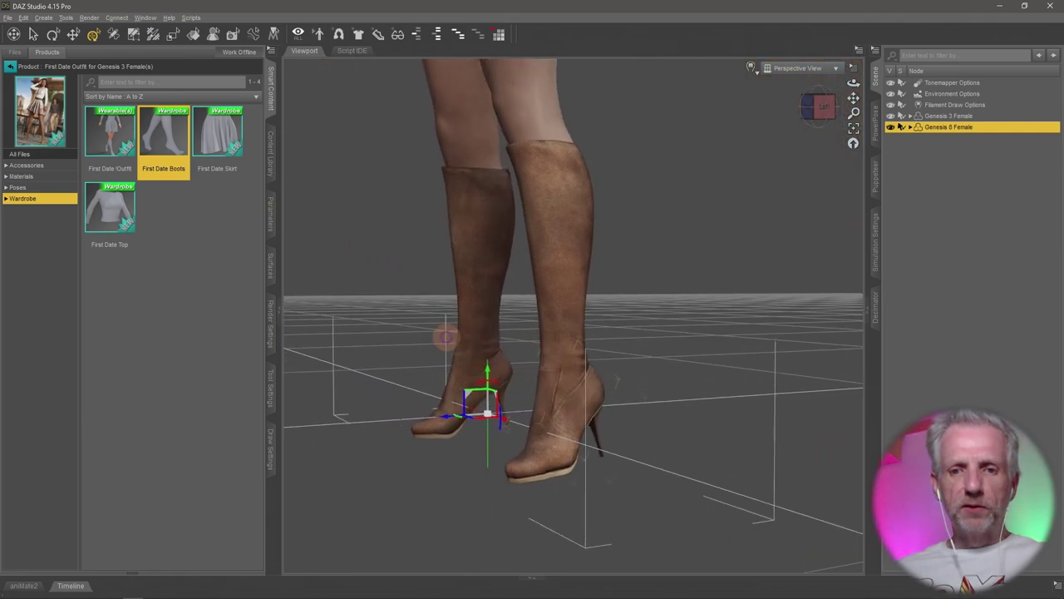
pyautogui.keyDown('alt'); pyautogui.moveTo(445, 335); pyautogui.dragTo(455, 359); pyautogui.keyUp('alt')
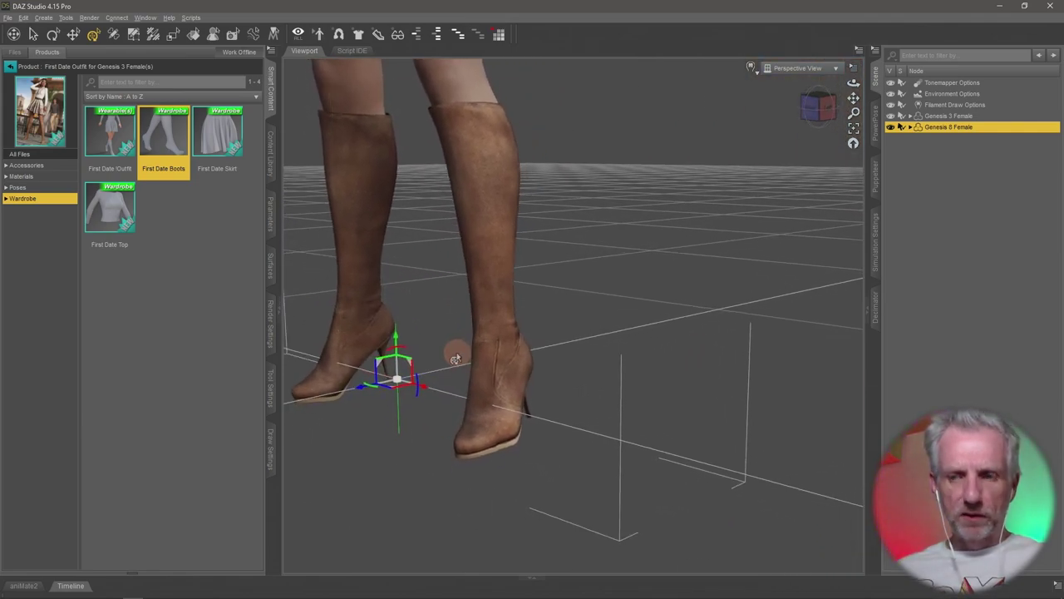
pyautogui.rightClick(508, 289)
pyautogui.click(532, 312)
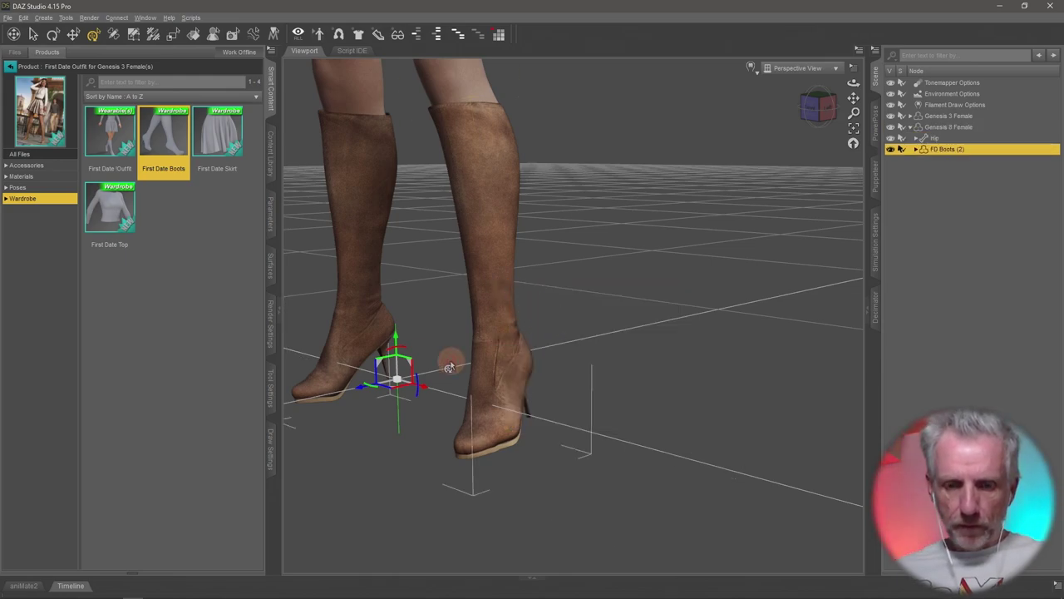
# Examine the heels, soles and toes of the auto-fitted boots from several angles against the boots on the Genesis 3 Female.
pyautogui.hotkey('ctrl', 'f')
pyautogui.keyDown('alt'); pyautogui.moveTo(456, 377); pyautogui.dragTo(455, 375, button='right'); pyautogui.keyUp('alt')
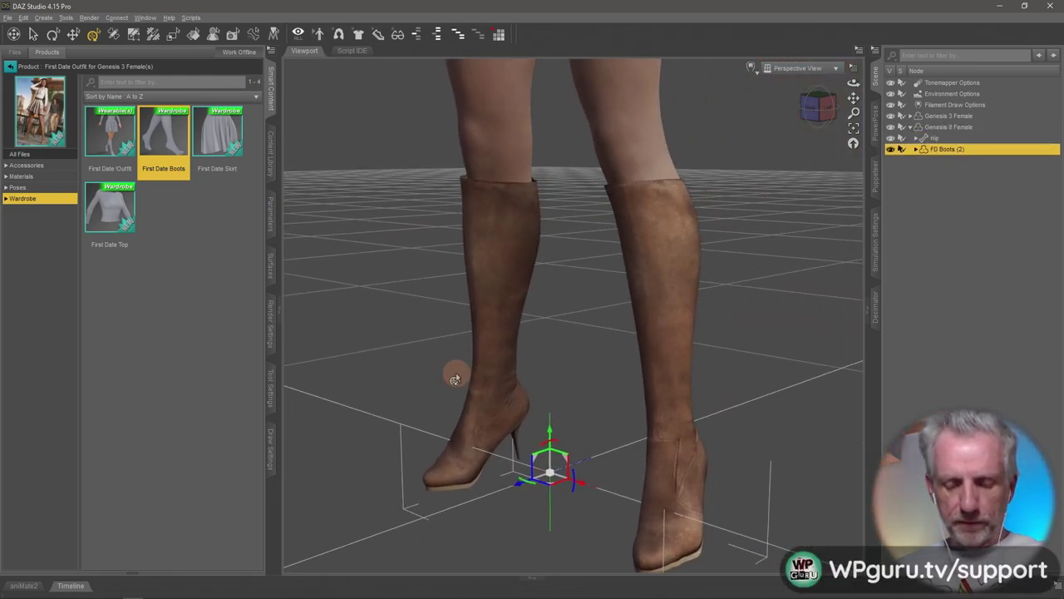
pyautogui.hotkey('ctrl', 'f')
pyautogui.moveTo(507, 405)
pyautogui.keyDown('alt'); pyautogui.mouseDown()
pyautogui.moveTo(504, 371)
pyautogui.moveTo(544, 440)
pyautogui.mouseUp(); pyautogui.keyUp('alt')
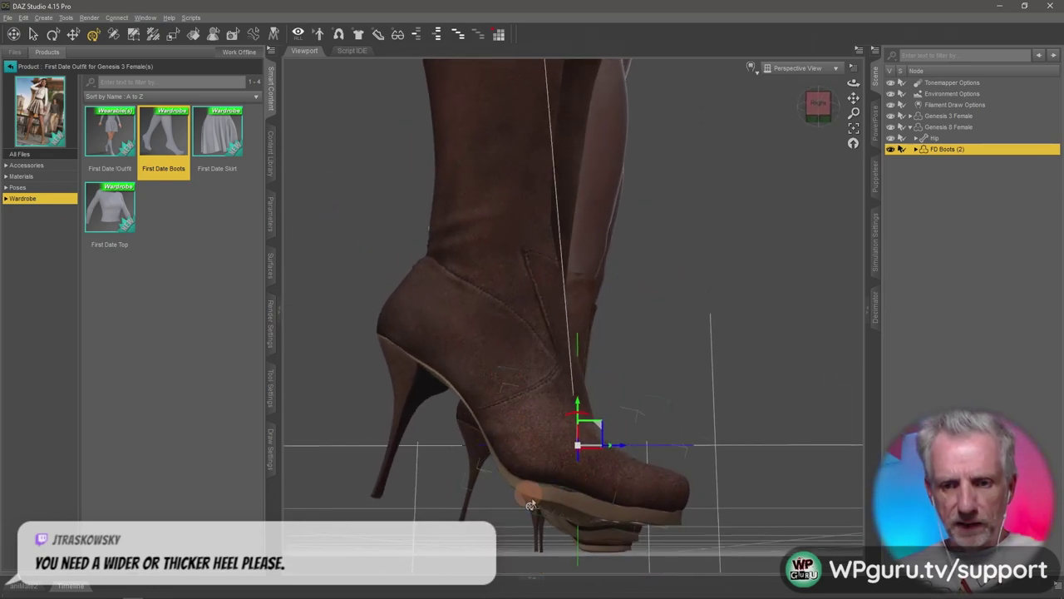
pyautogui.keyDown('alt'); pyautogui.moveTo(530, 505); pyautogui.dragTo(568, 510); pyautogui.keyUp('alt')
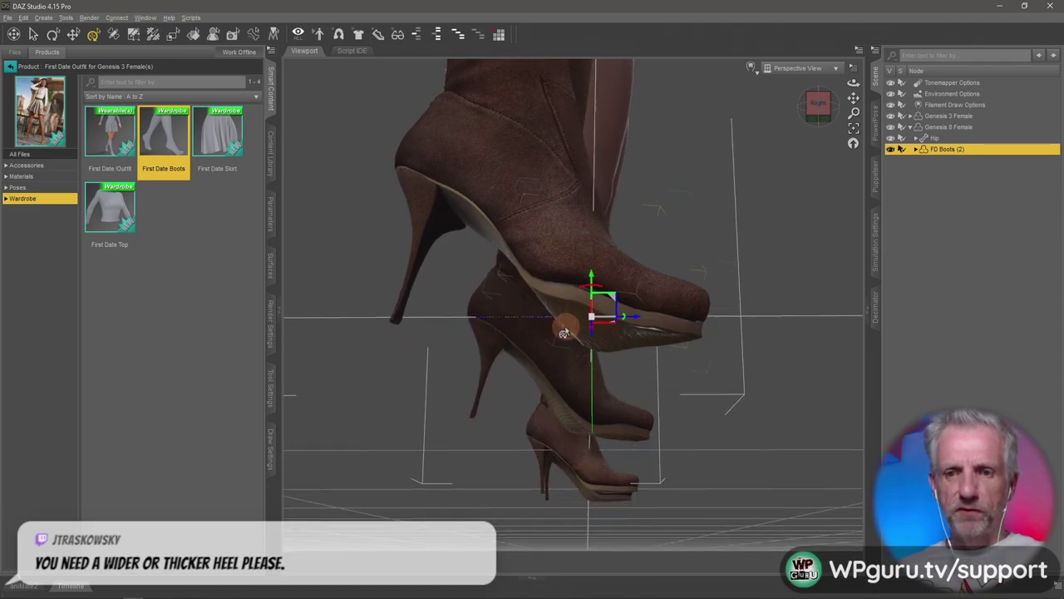
pyautogui.moveTo(566, 332); pyautogui.dragTo(565, 335, button='middle')
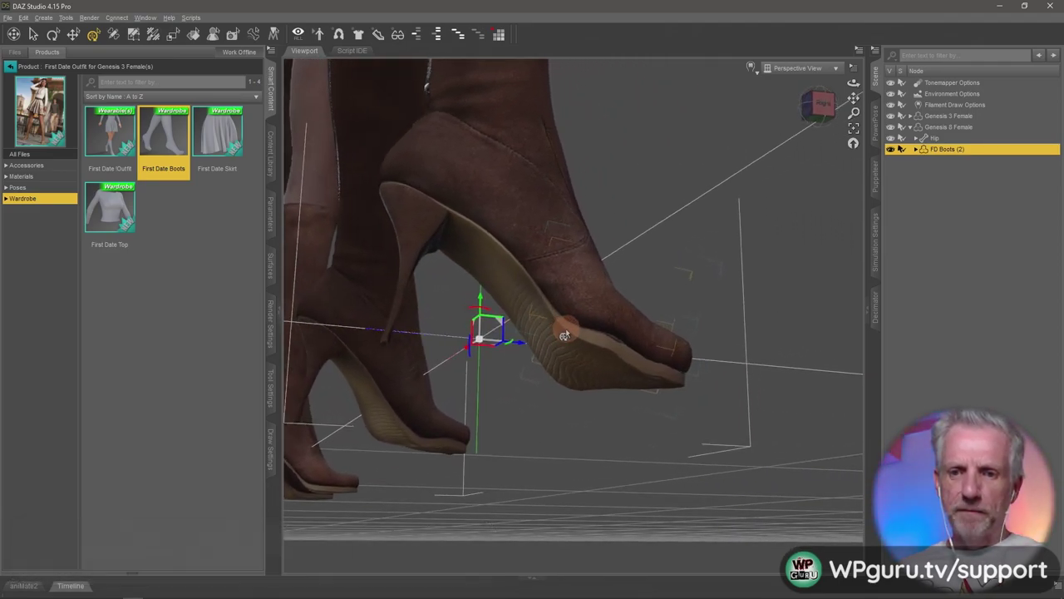
pyautogui.moveTo(565, 335); pyautogui.dragTo(563, 328)
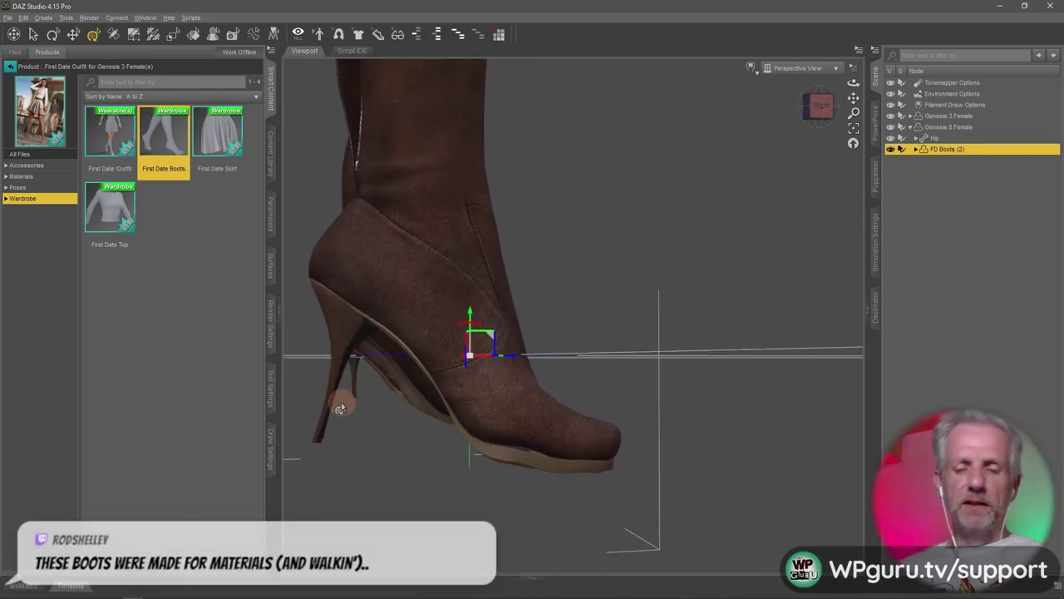
pyautogui.moveTo(442, 384); pyautogui.dragTo(439, 379, button='middle')
pyautogui.moveTo(440, 379); pyautogui.dragTo(480, 399)
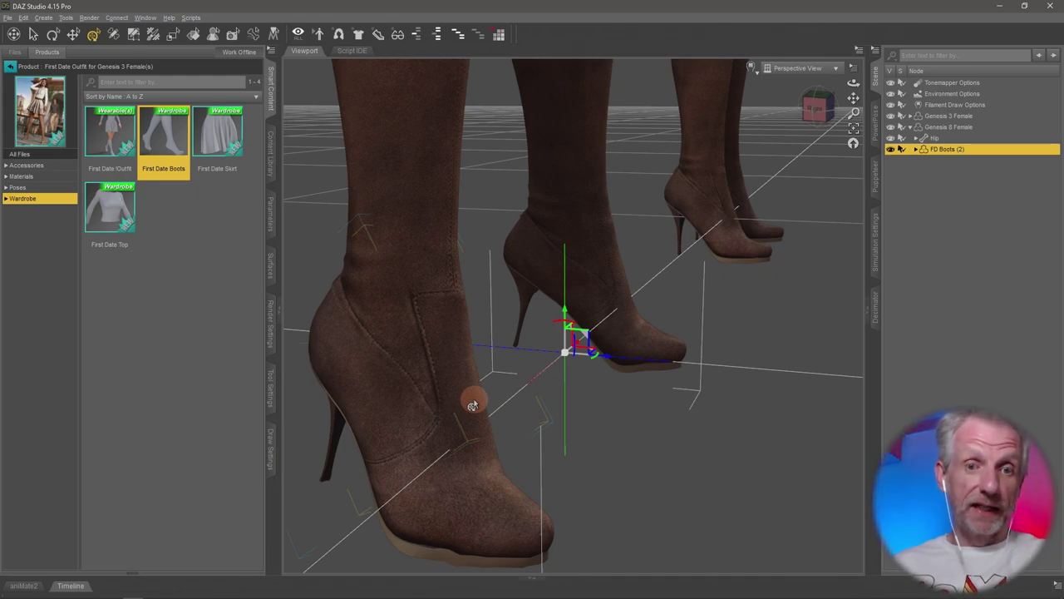
pyautogui.scroll(2, 740, 311)
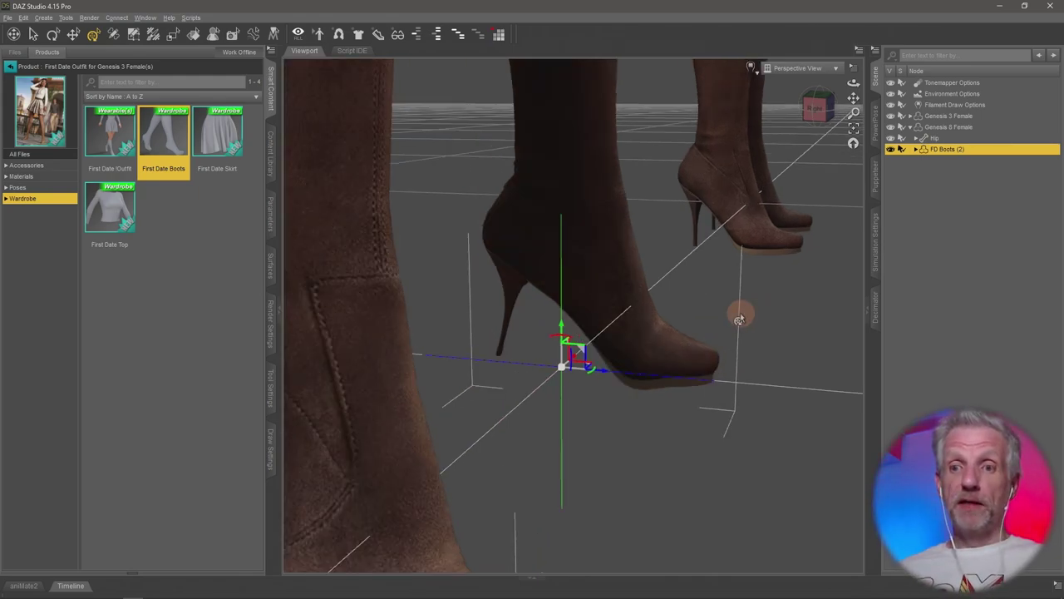
# Select the original First Date Boots on the Genesis 3 Female and examine them from the side and front.
pyautogui.scroll(-4, 756, 263)
pyautogui.moveTo(754, 263); pyautogui.dragTo(742, 278, button='middle')
pyautogui.scroll(2, 742, 280)
pyautogui.scroll(-2, 741, 280)
pyautogui.scroll(3, 741, 282)
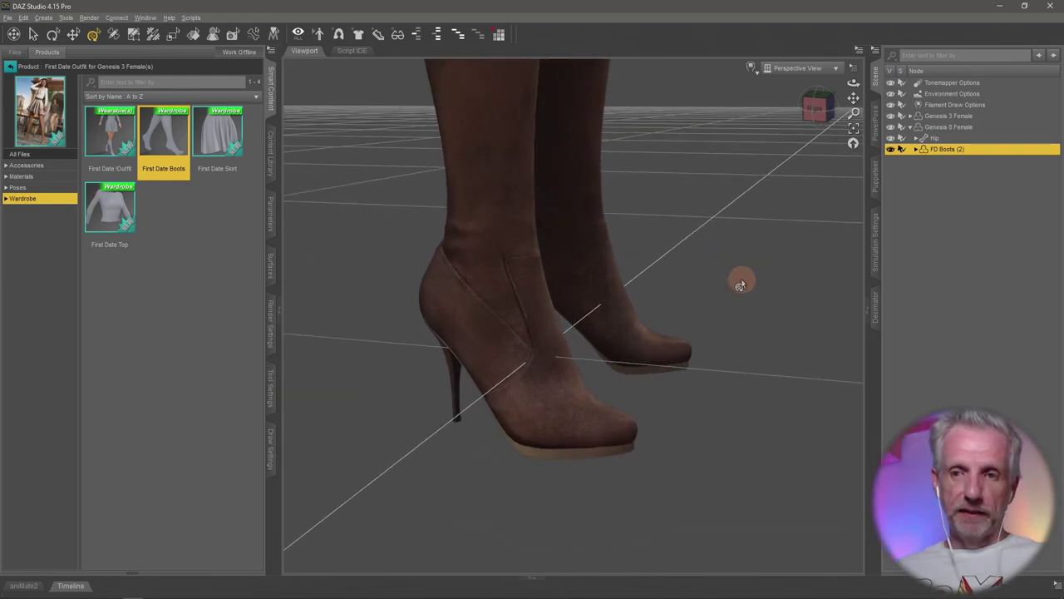
pyautogui.scroll(-2, 738, 280)
pyautogui.scroll(2, 740, 280)
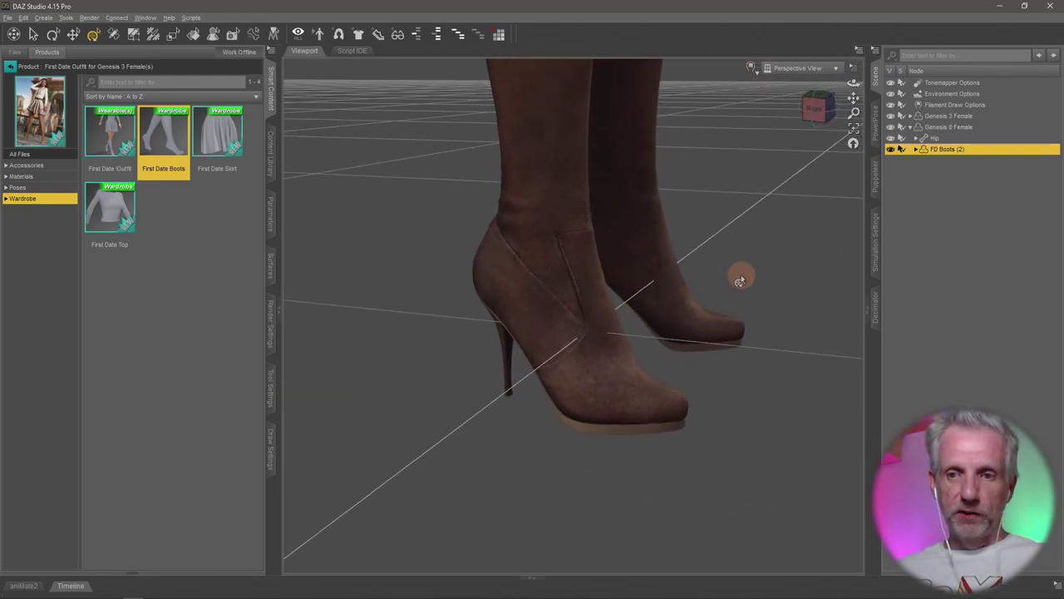
pyautogui.rightClick(594, 284)
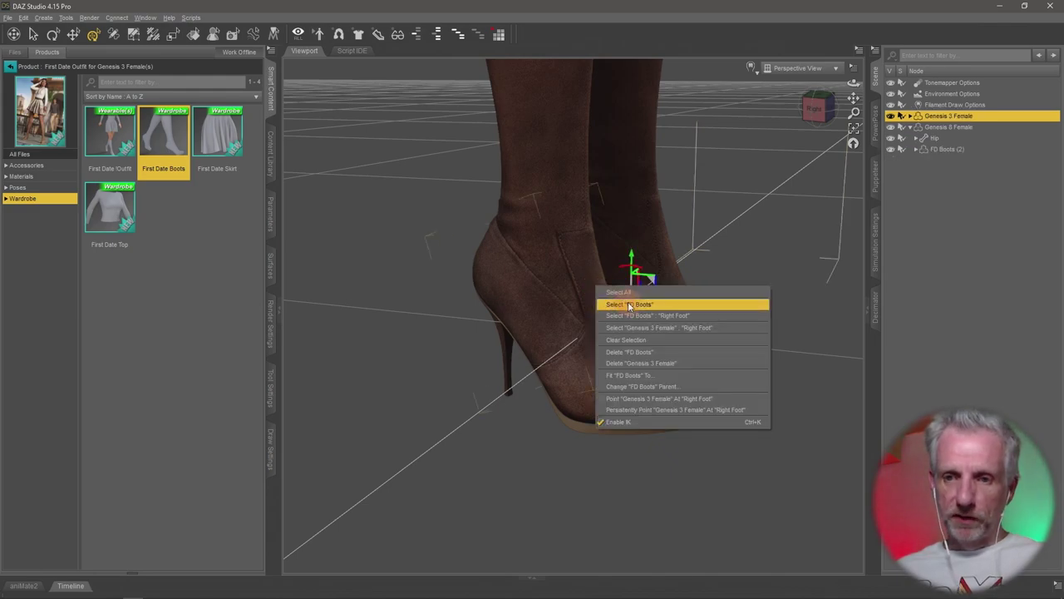
pyautogui.click(630, 305)
pyautogui.scroll(-2, 676, 305)
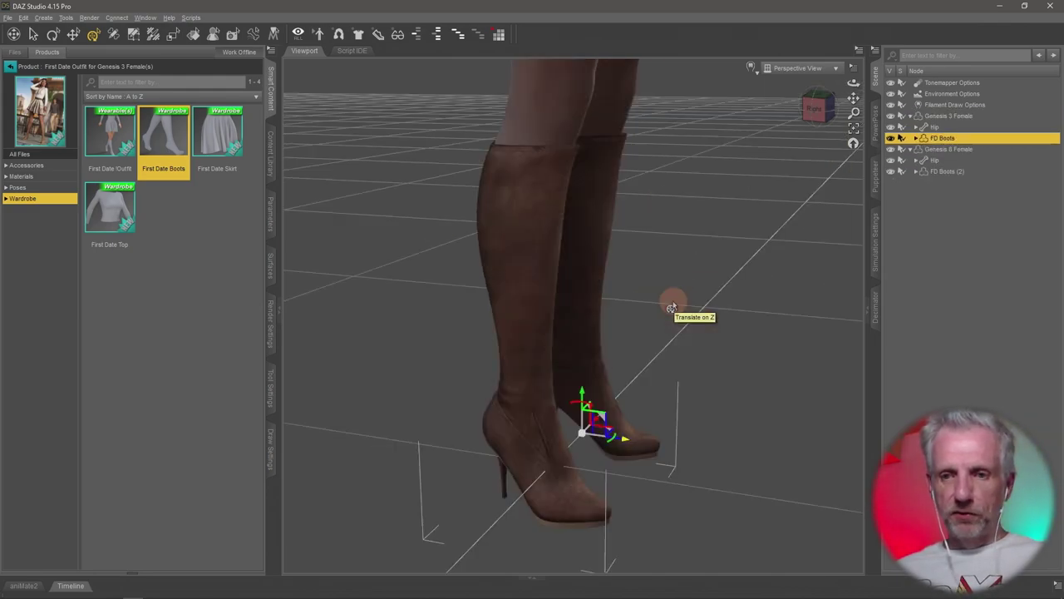
pyautogui.moveTo(674, 334); pyautogui.dragTo(650, 333, button='middle')
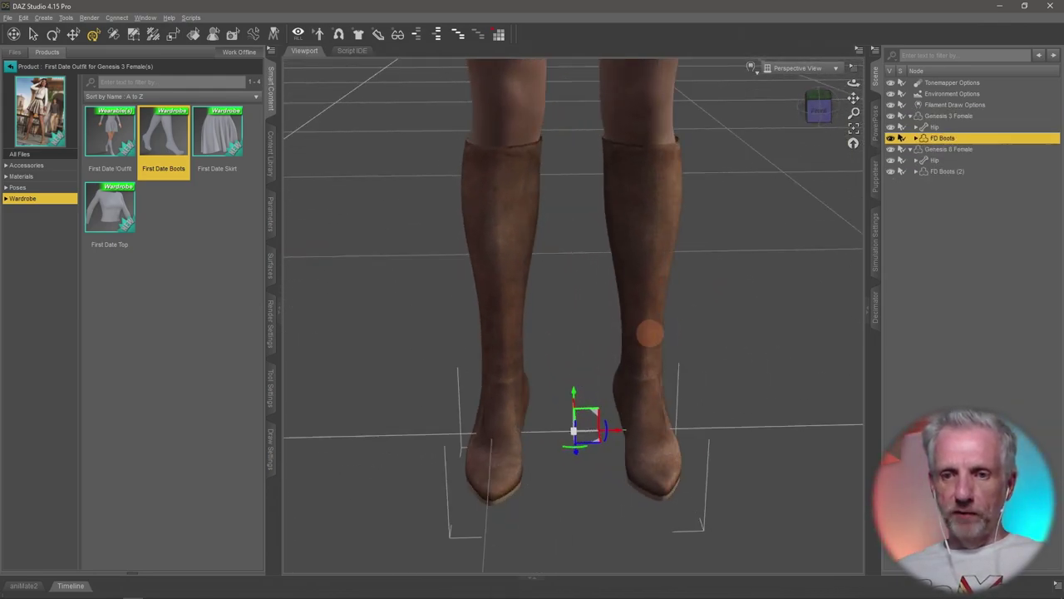
pyautogui.keyDown('alt'); pyautogui.moveTo(650, 333); pyautogui.dragTo(672, 333); pyautogui.keyUp('alt')
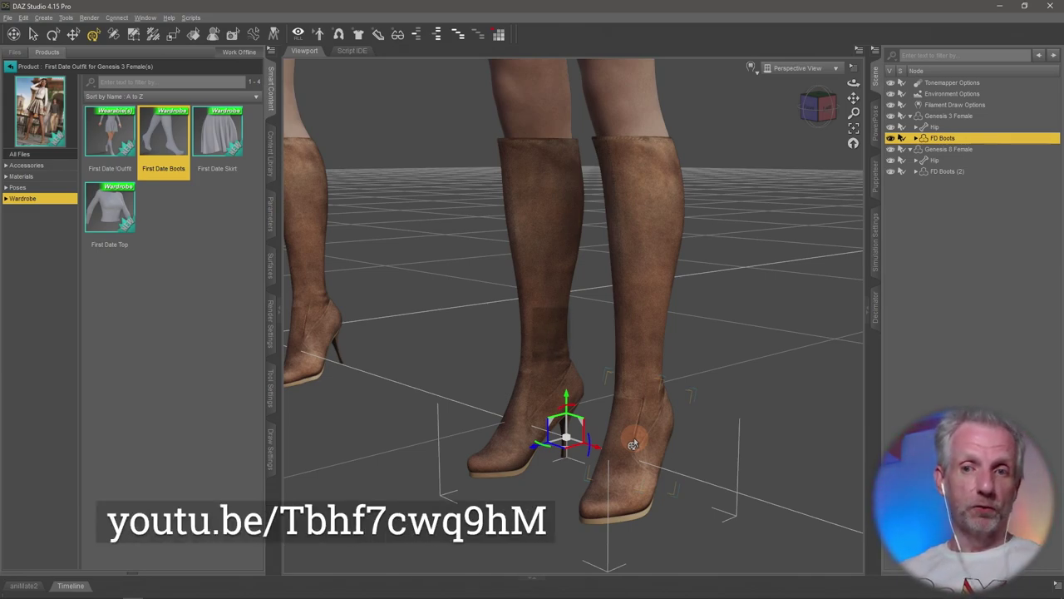
# Select the auto-fitted First Date Boots on the Genesis 8 Female figure.
pyautogui.moveTo(432, 370); pyautogui.dragTo(428, 371, button='middle')
pyautogui.moveTo(358, 359)
pyautogui.mouseDown(button='middle')
pyautogui.moveTo(375, 359)
pyautogui.moveTo(359, 360)
pyautogui.mouseUp(button='middle')
pyautogui.keyDown('alt'); pyautogui.moveTo(359, 359); pyautogui.dragTo(487, 368); pyautogui.keyUp('alt')
pyautogui.rightClick(423, 371)
pyautogui.click(434, 379)
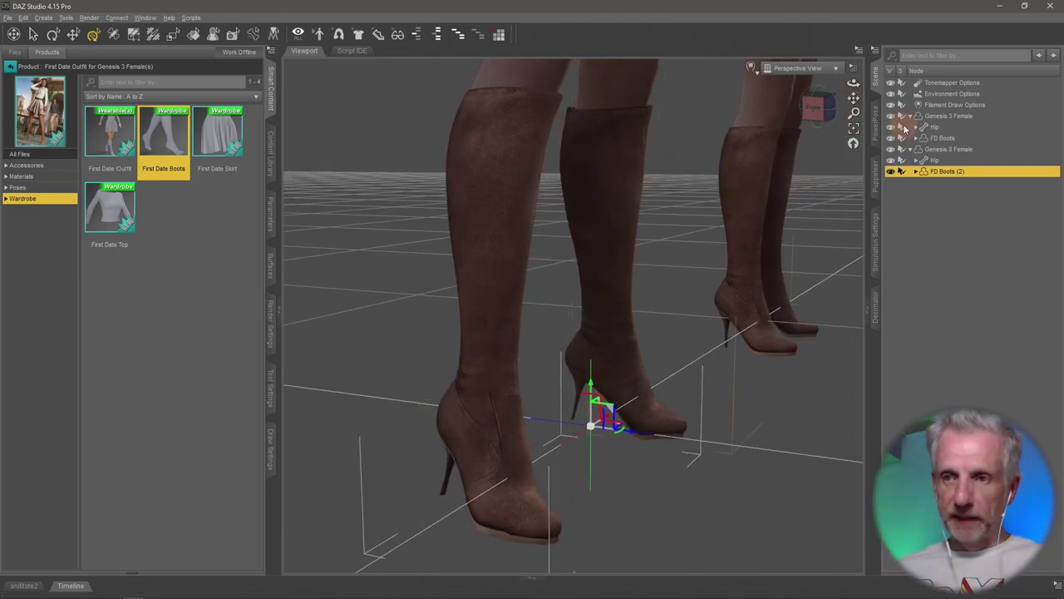
# Reset the Environment Intensity Scale in the Filament Draw Options to its default.
pyautogui.click(958, 105)
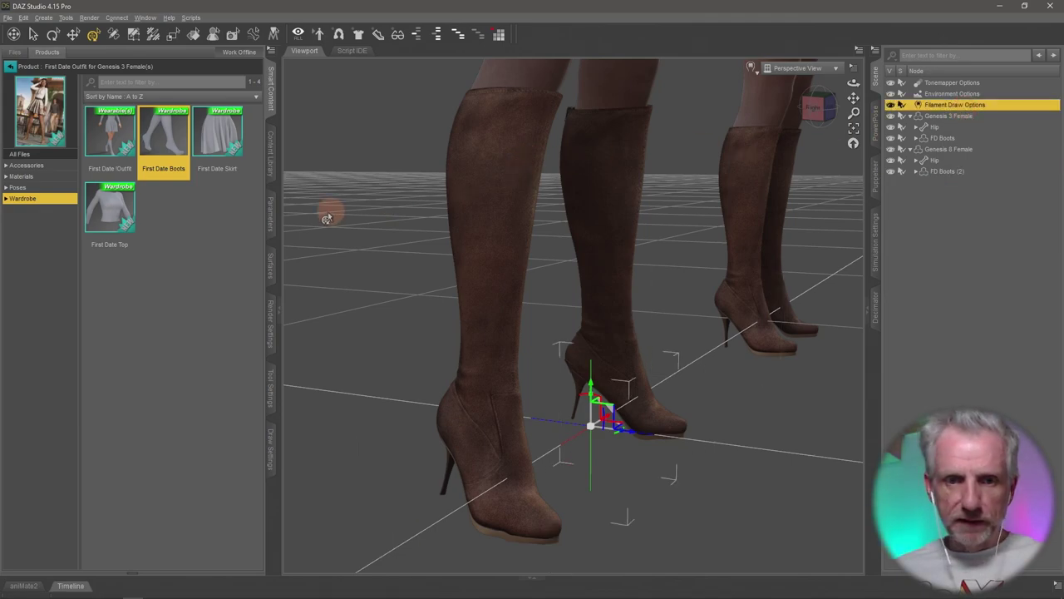
pyautogui.click(269, 221)
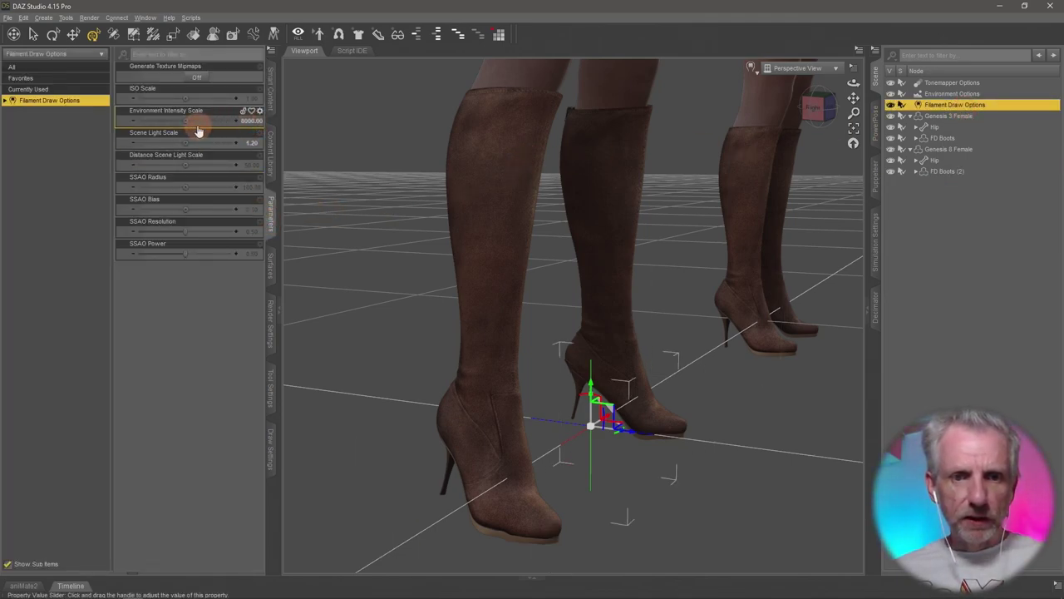
pyautogui.keyDown('alt'); pyautogui.click(198, 127); pyautogui.keyUp('alt')
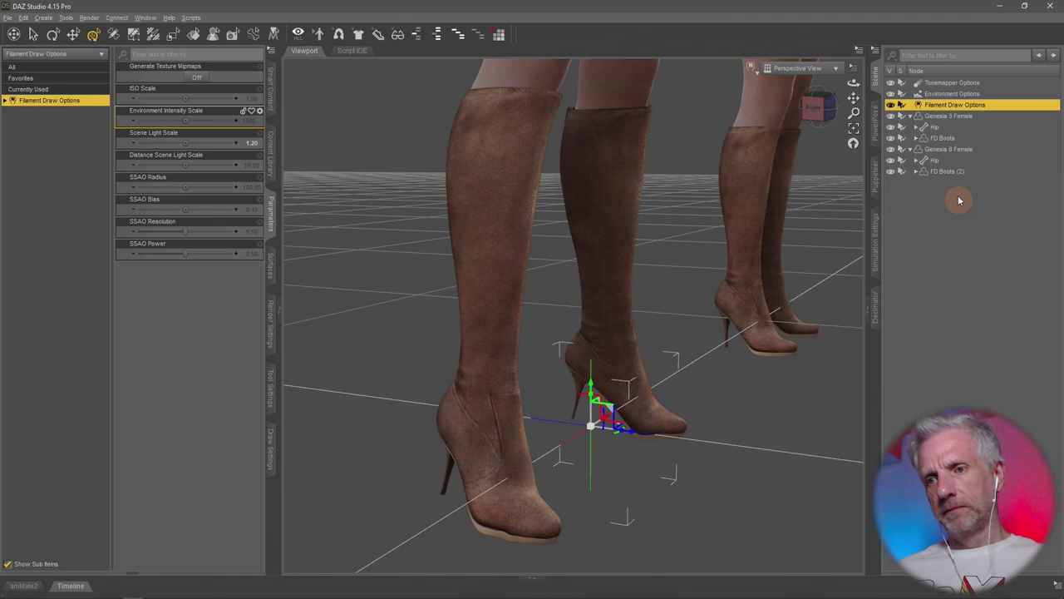
# Select FD Boots (2), activate the Node Weight Map Brush for it and show the brush's tool settings.
pyautogui.click(948, 171)
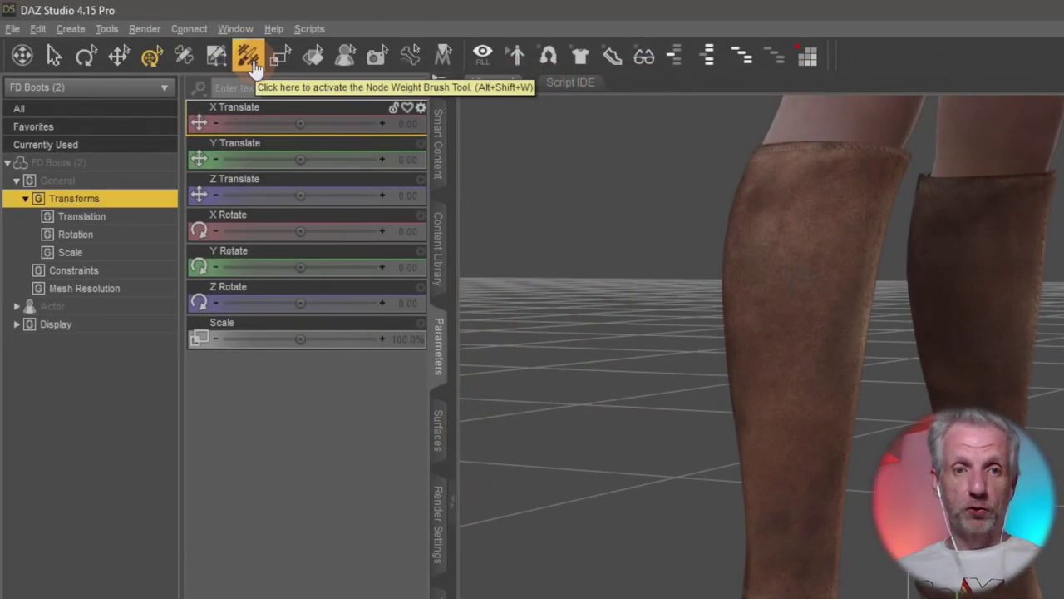
pyautogui.click(253, 65)
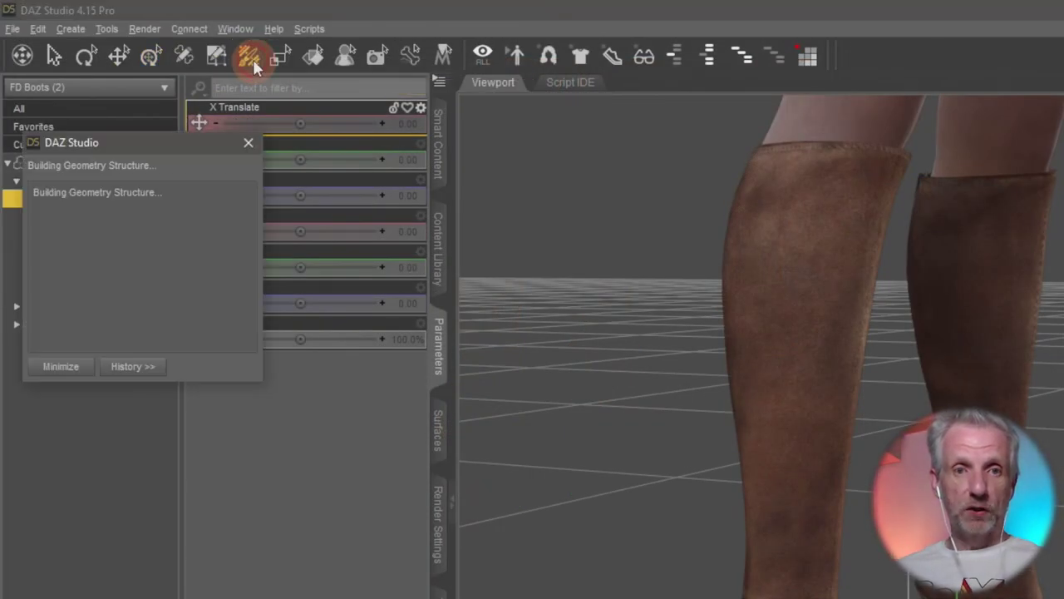
pyautogui.click(107, 29)
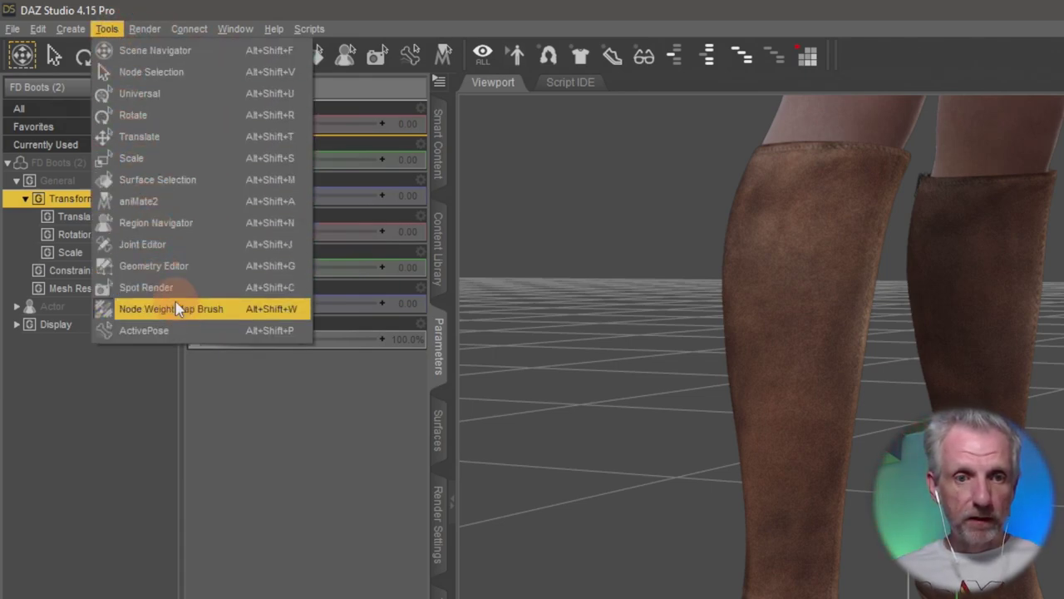
pyautogui.click(409, 8)
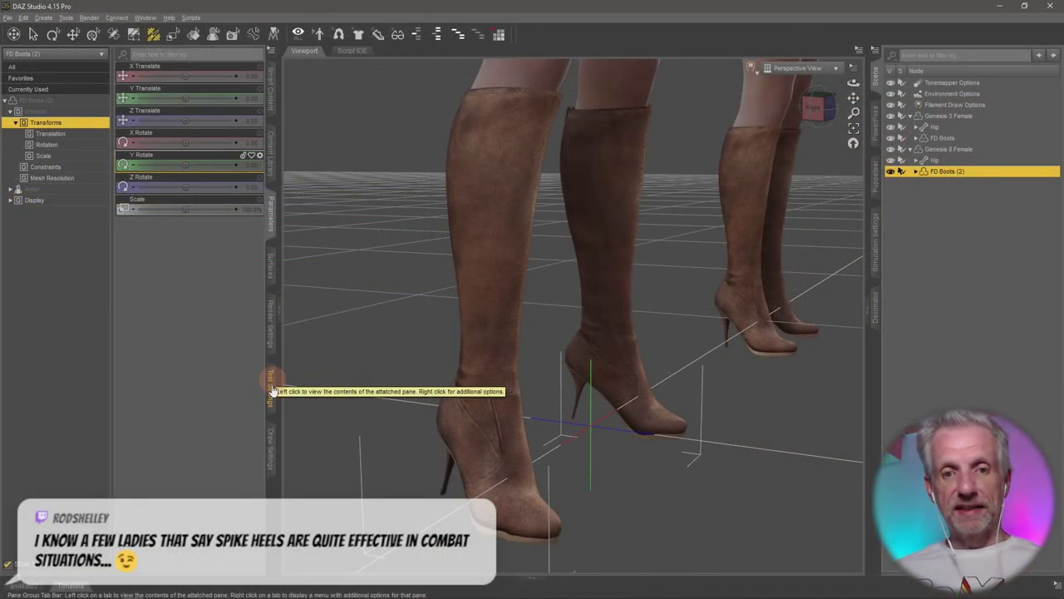
pyautogui.click(271, 386)
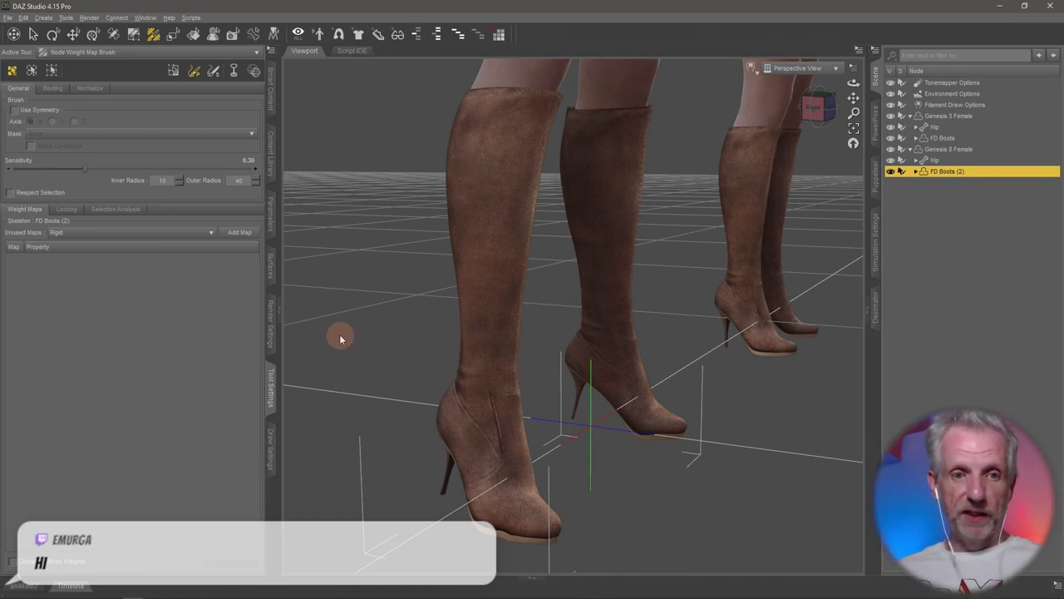
# Switch the viewport to a shaded wireframe draw style and inspect the mesh of the boots' heels and soles.
pyautogui.click(751, 68)
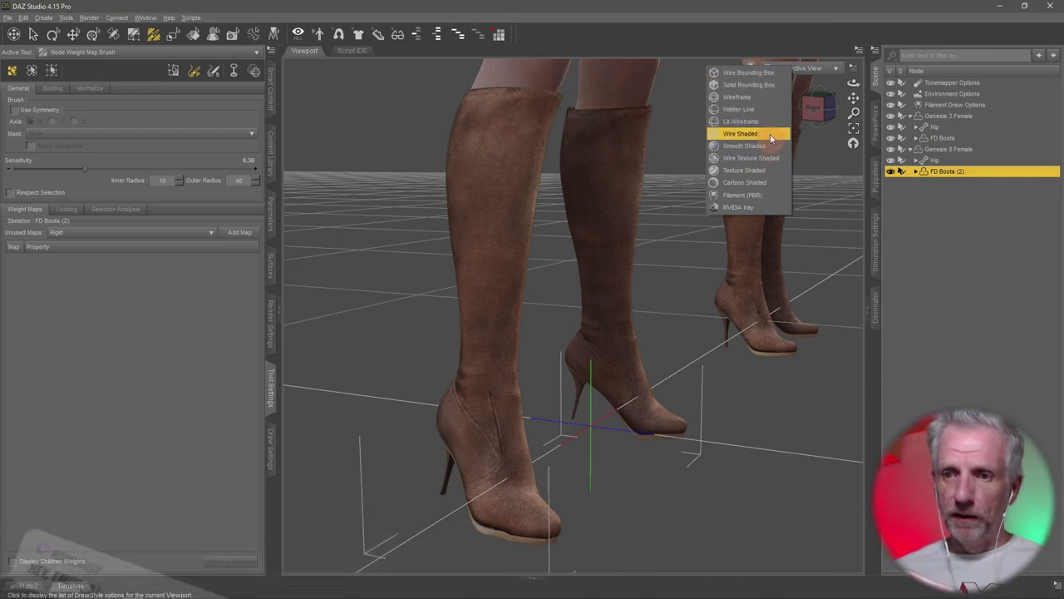
pyautogui.click(778, 159)
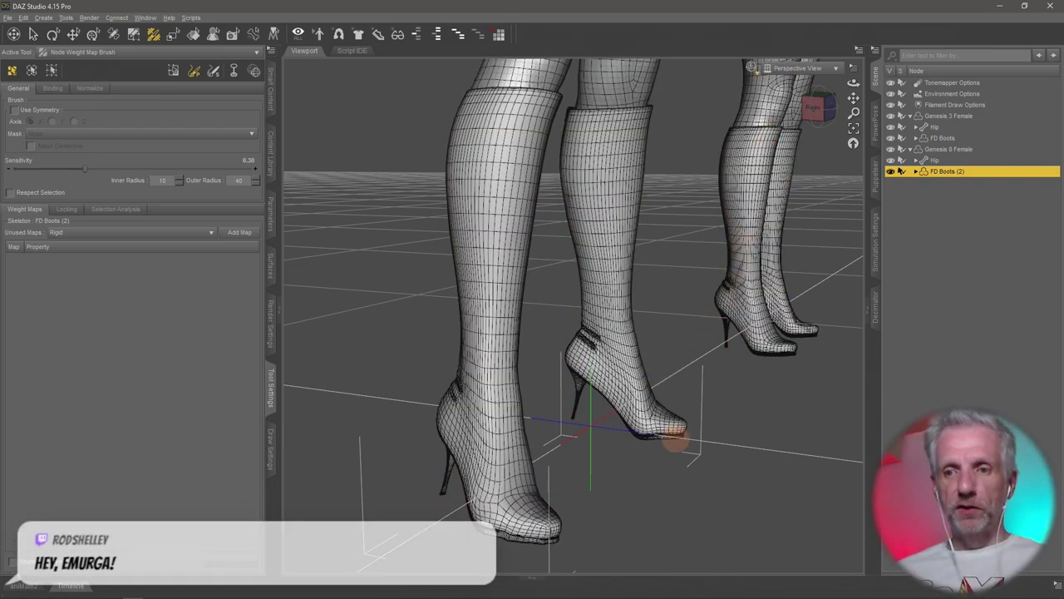
pyautogui.moveTo(648, 479)
pyautogui.mouseDown(button='middle')
pyautogui.moveTo(658, 450)
pyautogui.moveTo(650, 478)
pyautogui.mouseUp(button='middle')
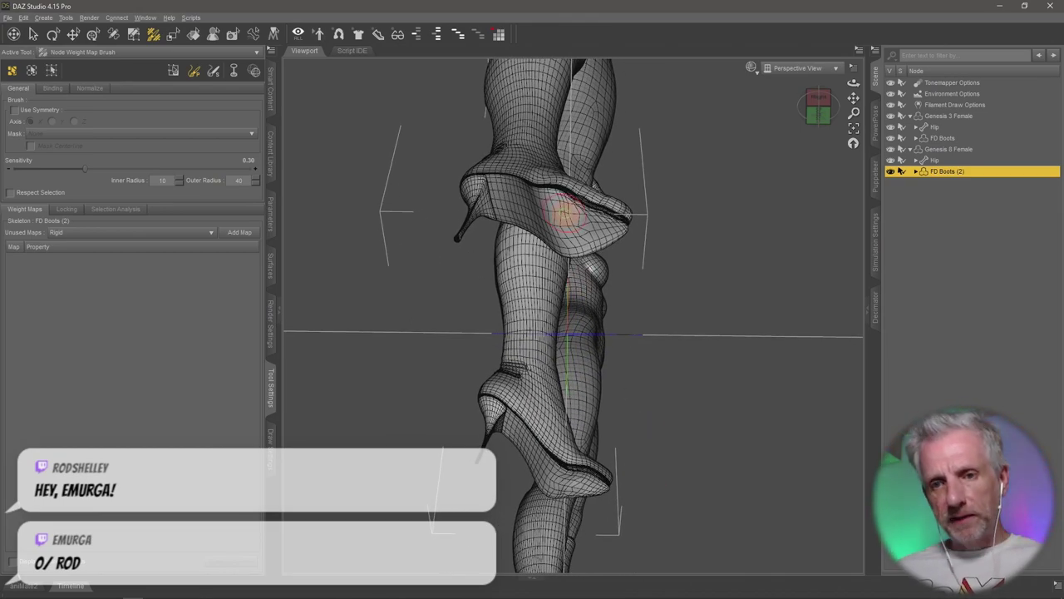
pyautogui.moveTo(609, 325); pyautogui.dragTo(610, 335, button='middle')
pyautogui.scroll(8, 610, 335)
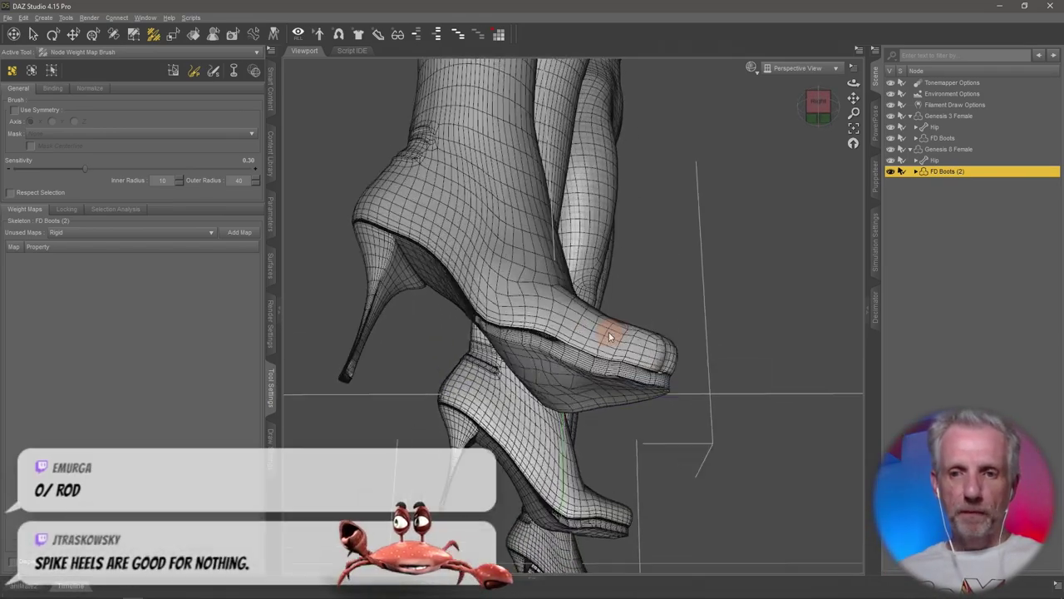
pyautogui.scroll(-3, 609, 336)
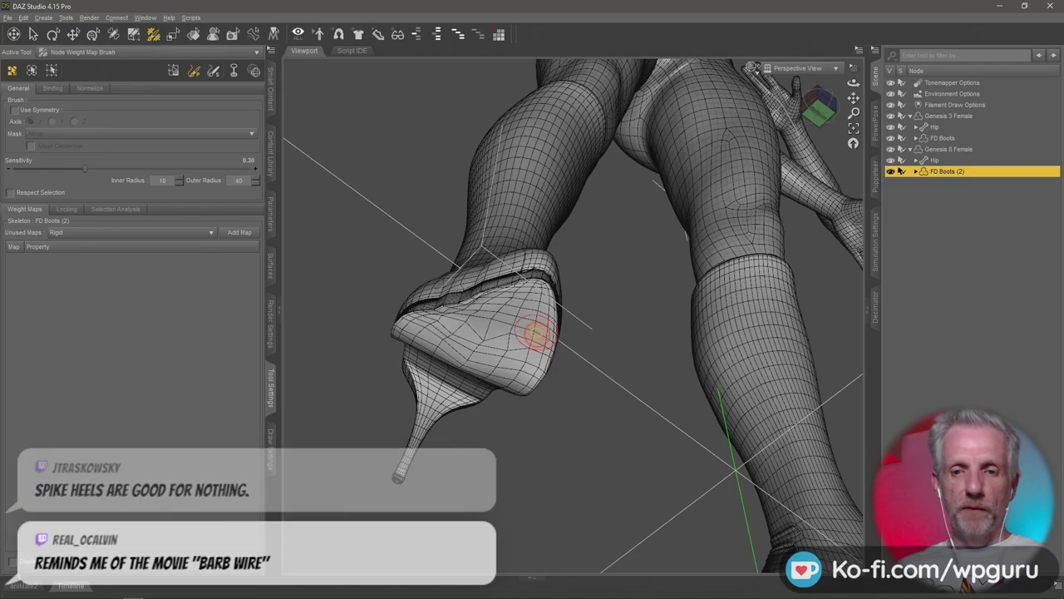
pyautogui.keyDown('ctrl'); pyautogui.keyDown('alt'); pyautogui.moveTo(537, 333); pyautogui.dragTo(536, 329); pyautogui.keyUp('alt'); pyautogui.keyUp('ctrl')
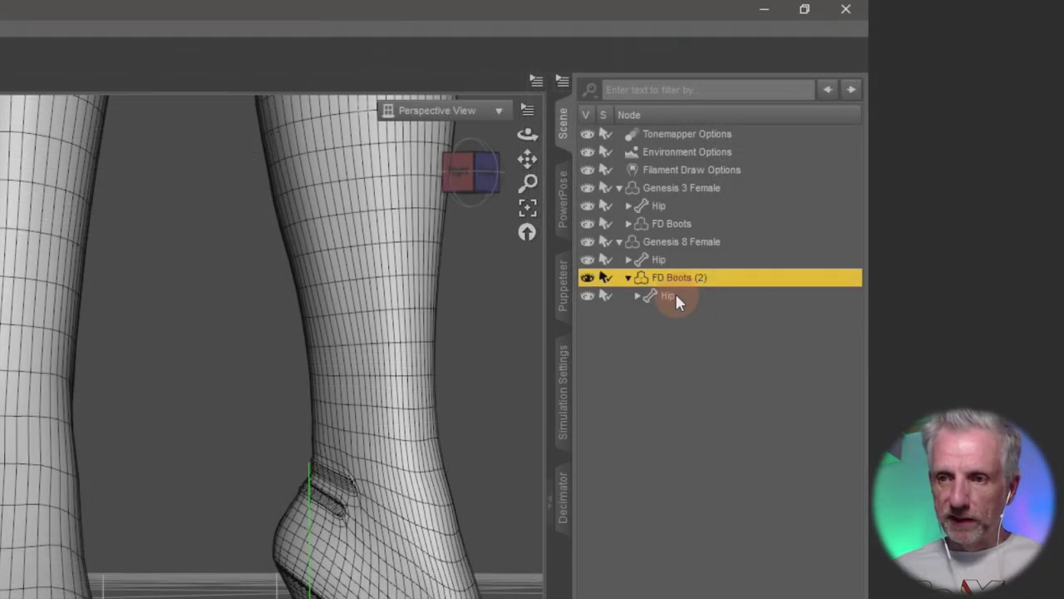
# Expand the bone hierarchy of FD Boots (2) from Hip through Pelvis, Left Thigh Bend and Left Thigh Twist down to Left Shin.
pyautogui.click(929, 182)
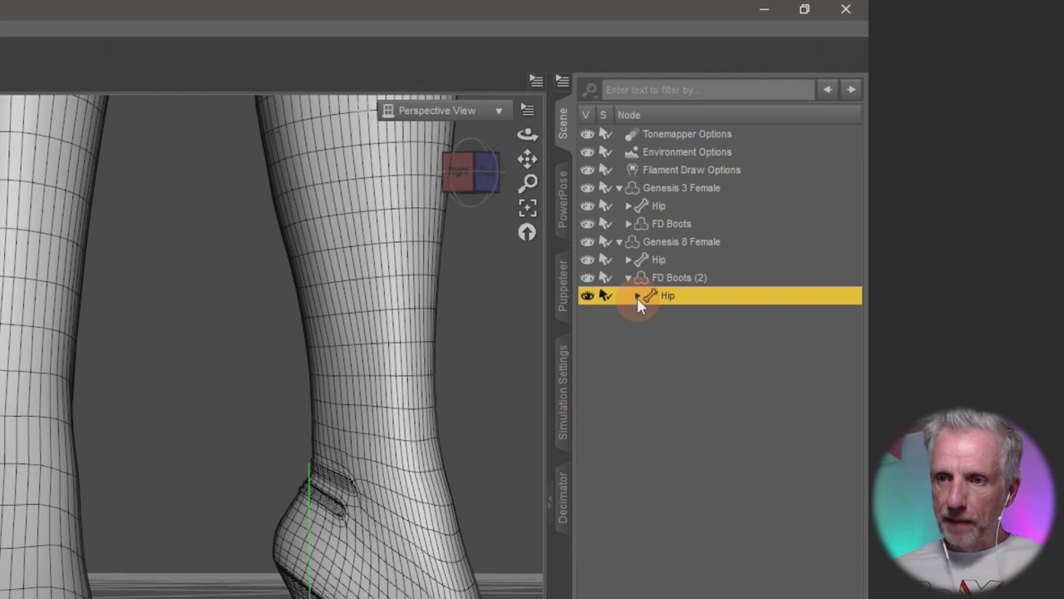
pyautogui.click(637, 296)
pyautogui.click(688, 314)
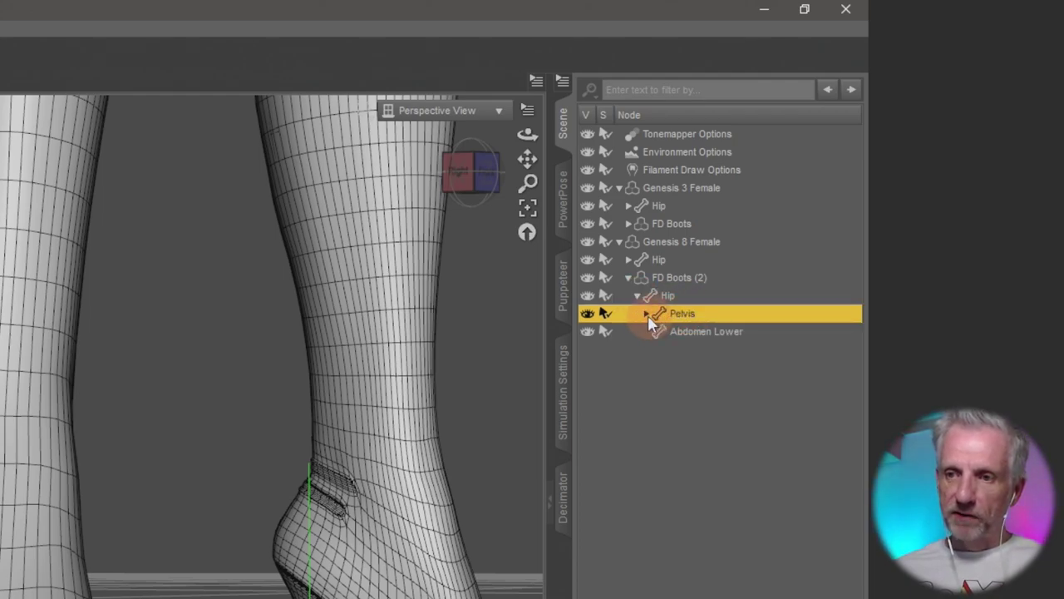
pyautogui.click(647, 313)
pyautogui.click(655, 331)
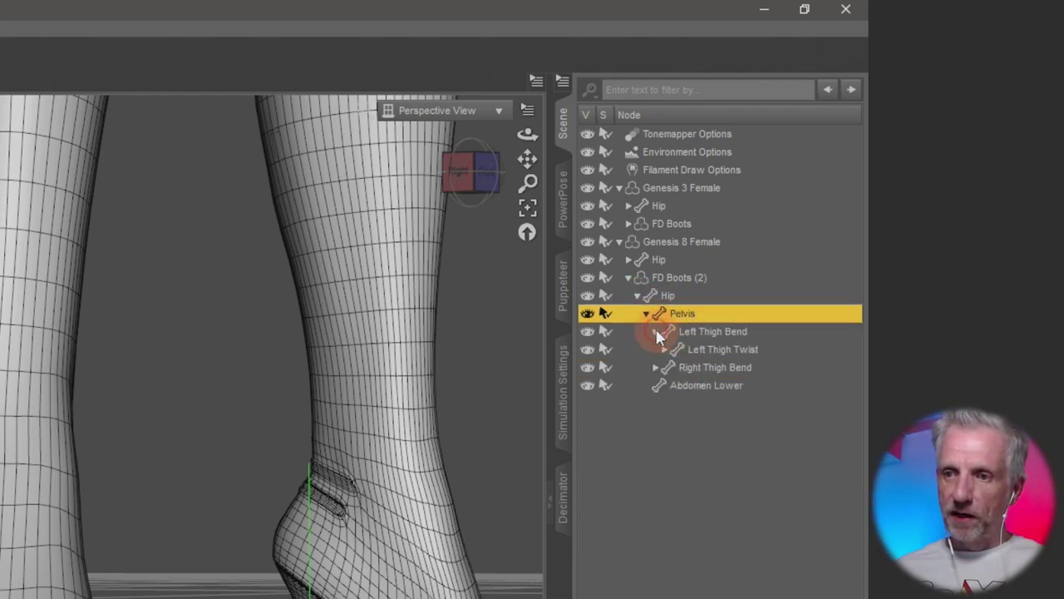
pyautogui.click(665, 349)
pyautogui.click(709, 353)
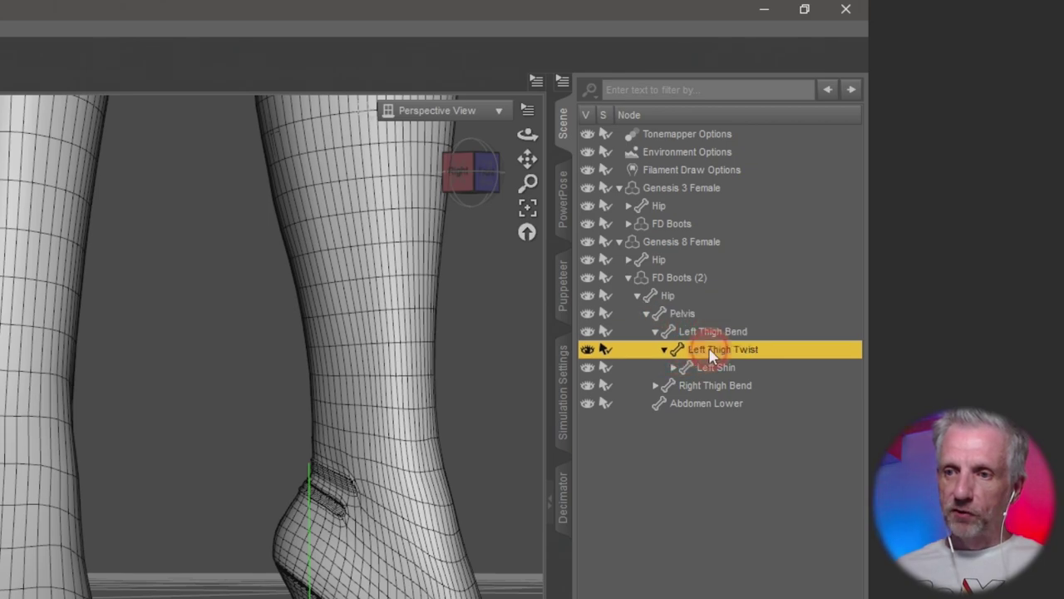
pyautogui.click(673, 367)
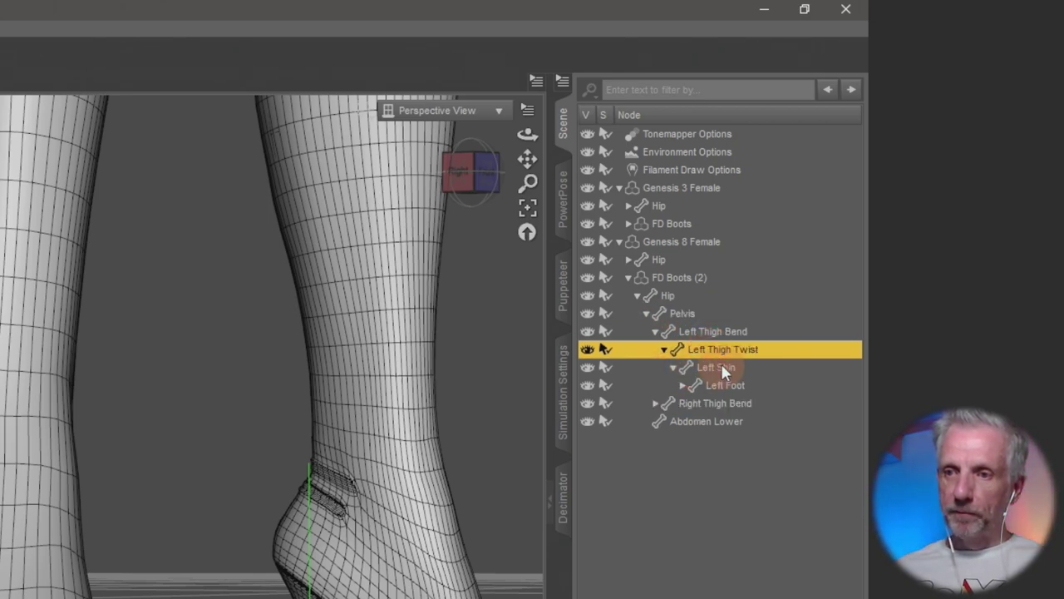
# Expand the Left Foot and Left Metatarsals bones of the auto-fitted boots and select Left Metatarsals.
pyautogui.click(720, 367)
pyautogui.click(721, 387)
pyautogui.click(682, 385)
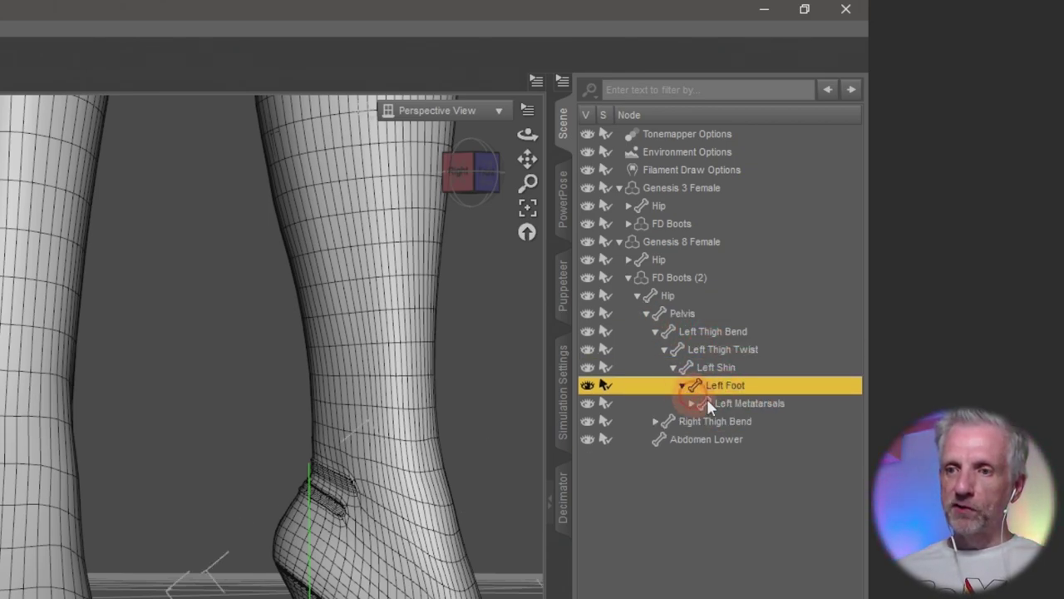
pyautogui.click(707, 402)
pyautogui.click(690, 404)
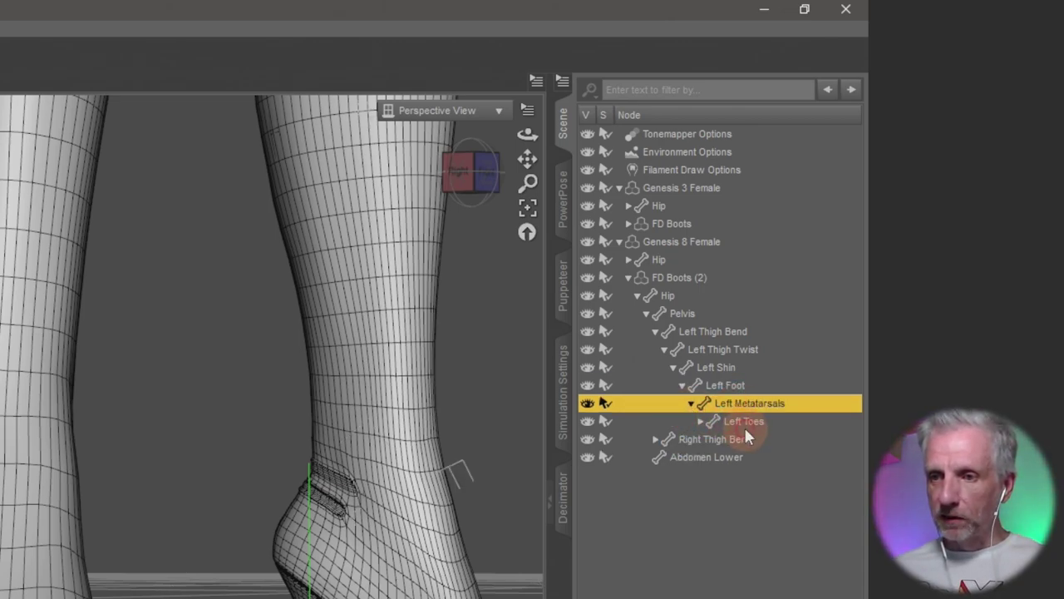
pyautogui.click(744, 421)
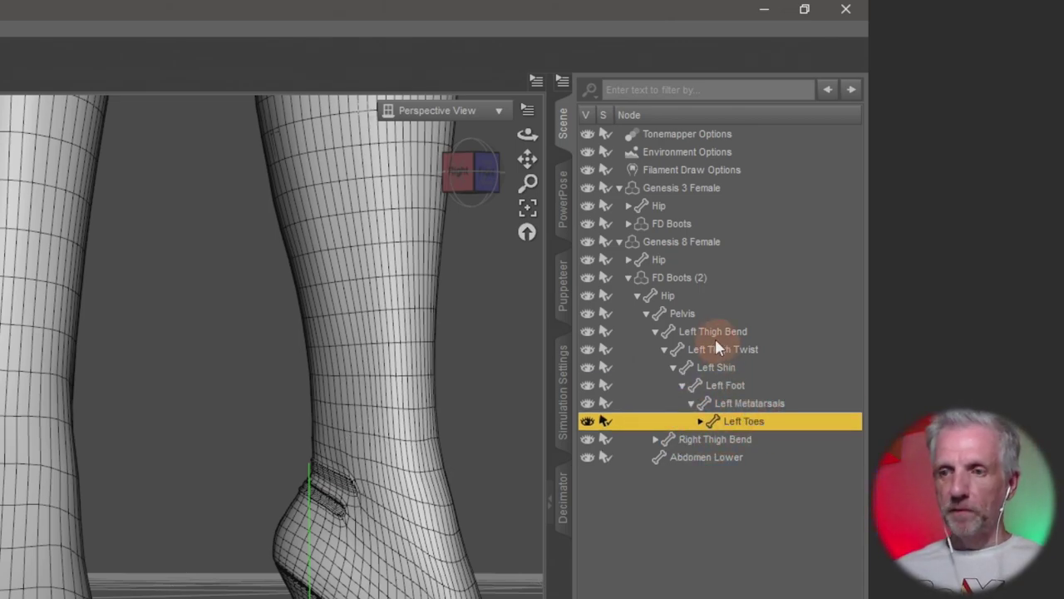
pyautogui.click(751, 403)
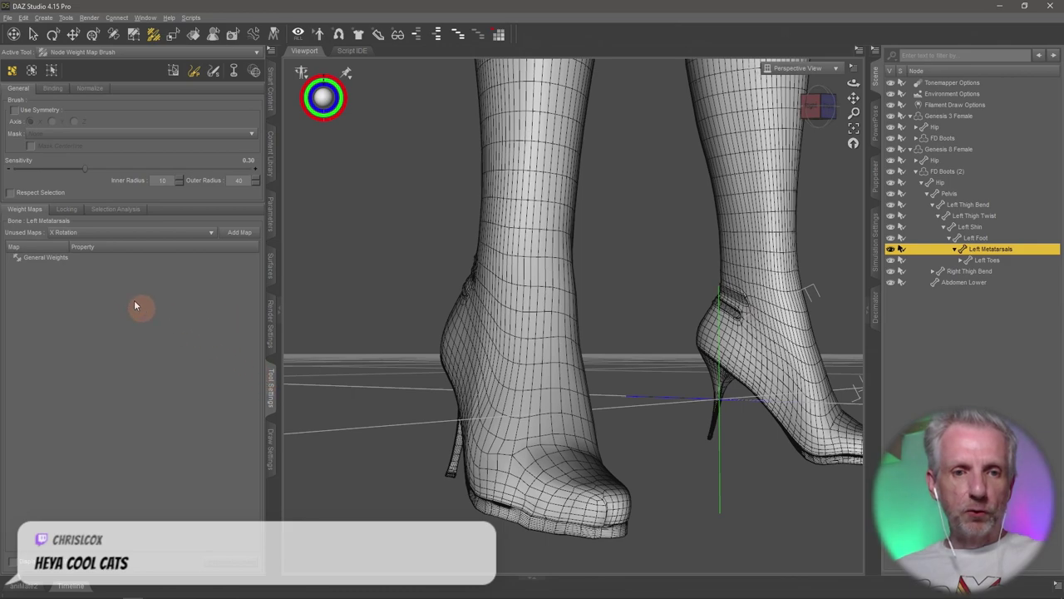
# Display the General Weights map of the Left Metatarsals bone and view it on the left boot.
pyautogui.click(91, 260)
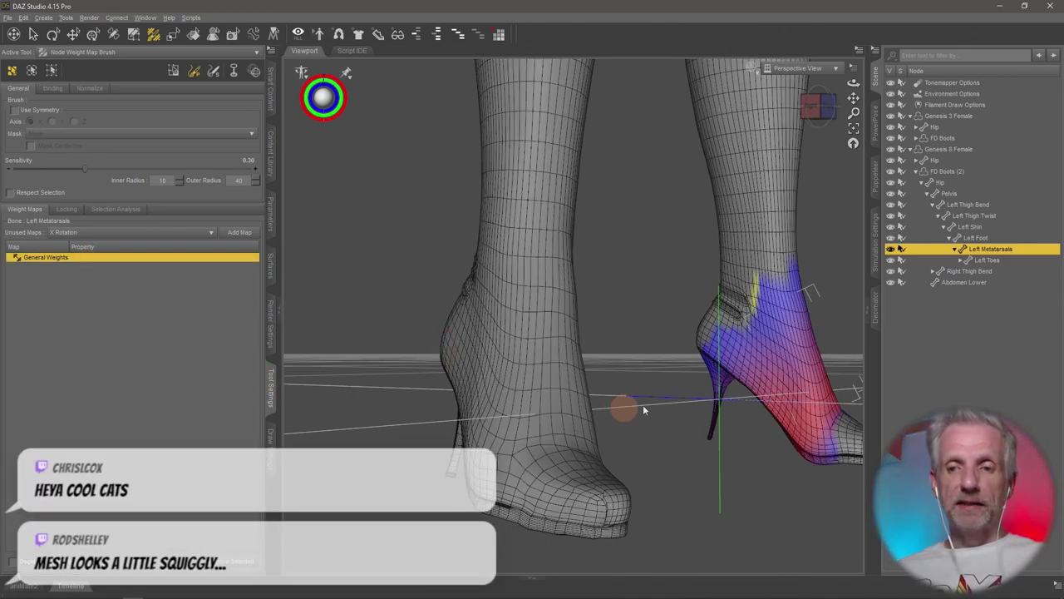
pyautogui.moveTo(674, 407)
pyautogui.mouseDown(button='middle')
pyautogui.moveTo(660, 408)
pyautogui.moveTo(669, 406)
pyautogui.mouseUp(button='middle')
pyautogui.moveTo(669, 406)
pyautogui.keyDown('alt'); pyautogui.mouseDown()
pyautogui.moveTo(656, 404)
pyautogui.moveTo(677, 407)
pyautogui.mouseUp(); pyautogui.keyUp('alt')
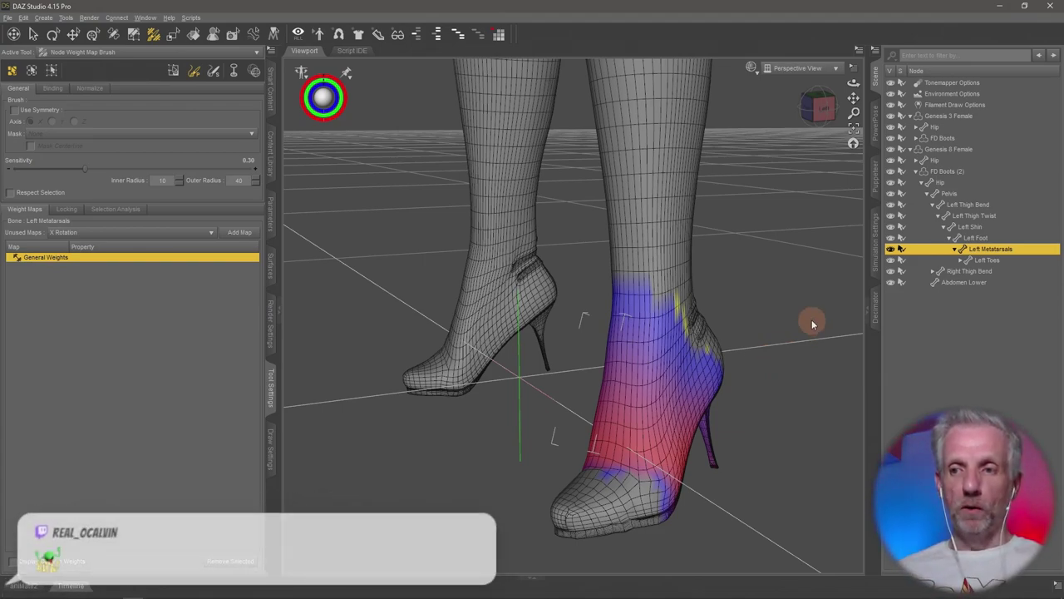
# Compare the weight maps of the Left Foot, Left Shin and Left Thigh Twist bones, then reselect Left Metatarsals.
pyautogui.click(979, 238)
pyautogui.click(972, 227)
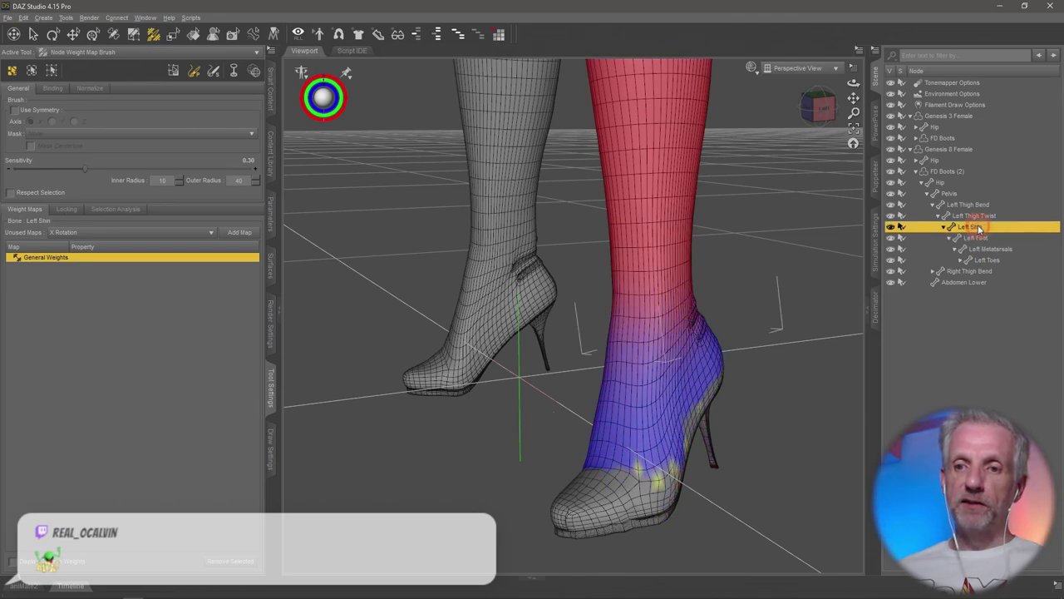
pyautogui.click(981, 216)
pyautogui.click(980, 228)
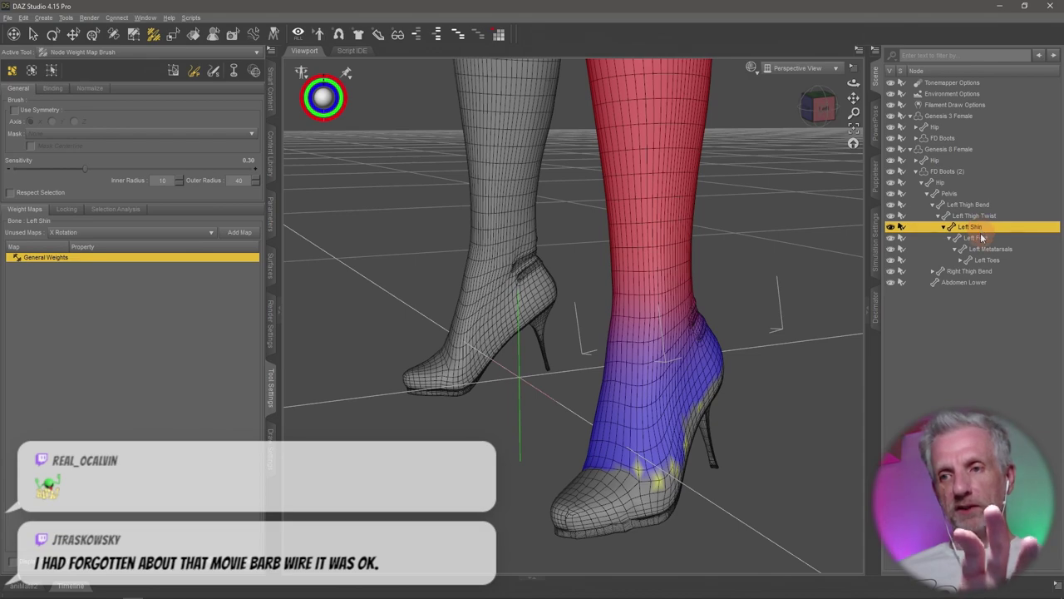
pyautogui.click(981, 239)
pyautogui.click(993, 249)
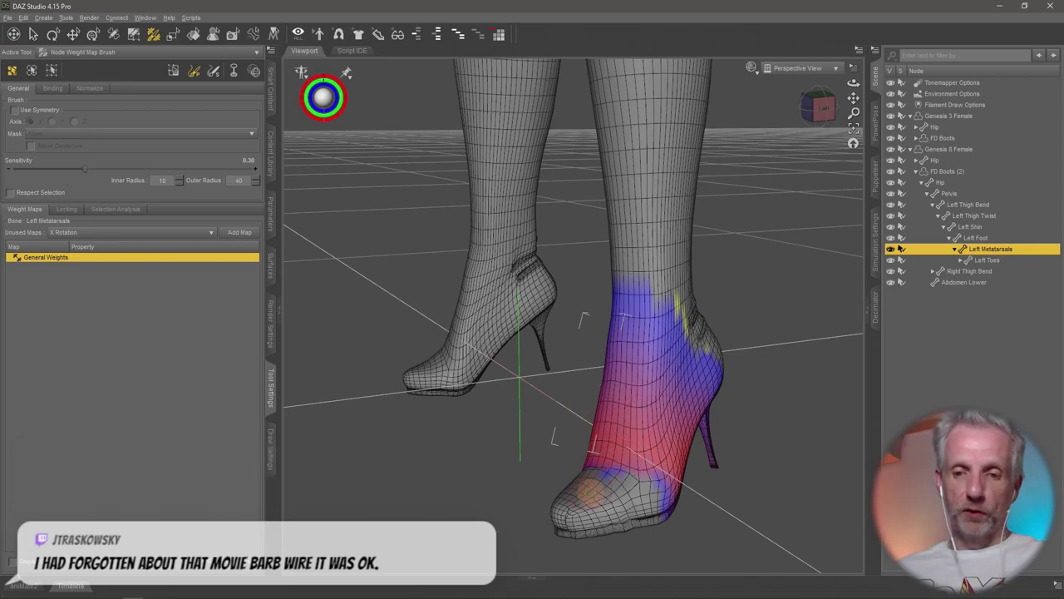
# Enable symmetry for the weight map brush and view both boots.
pyautogui.moveTo(591, 492); pyautogui.dragTo(589, 493, button='middle')
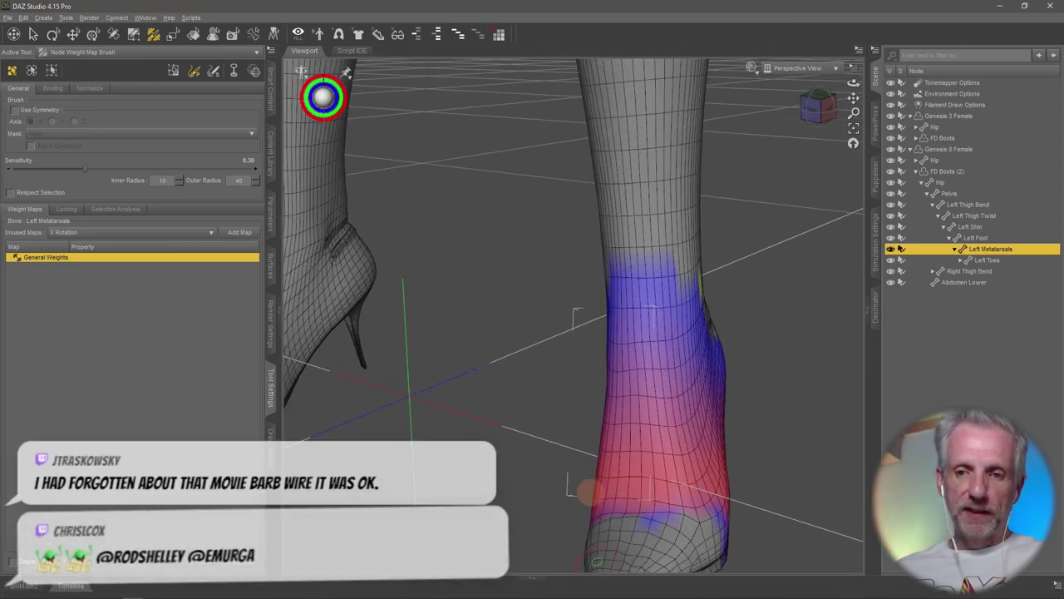
pyautogui.scroll(-5, 586, 492)
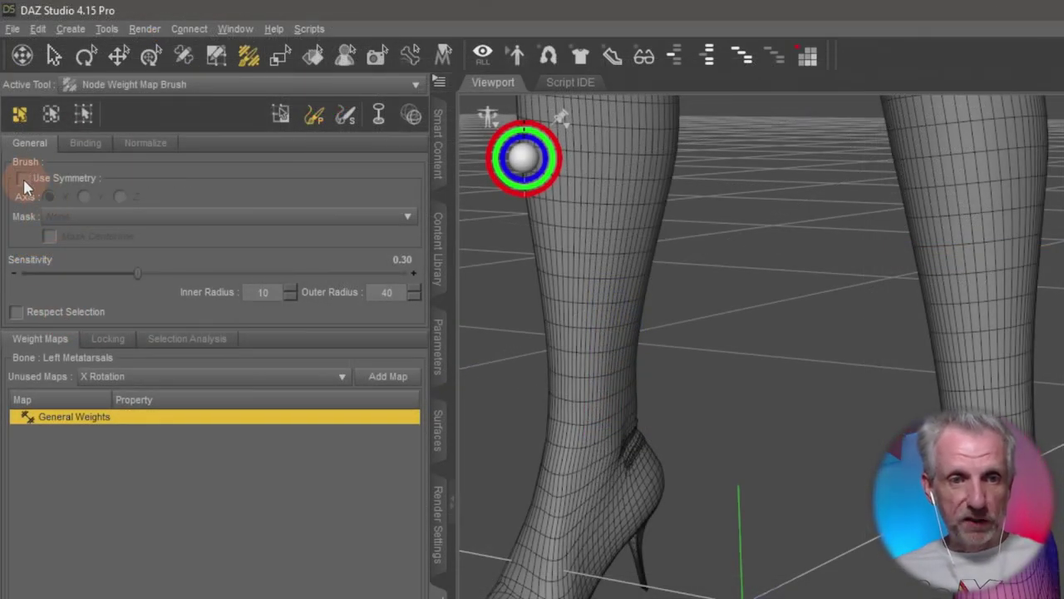
pyautogui.click(22, 179)
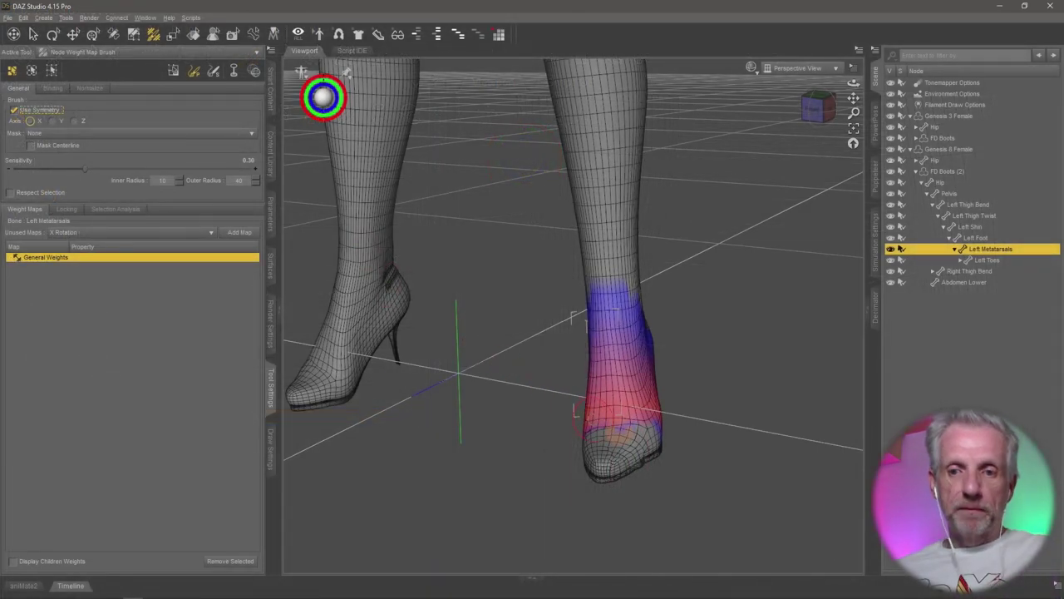
# Try painting the Left Metatarsals weights over the left boot's toe and instep, undoing the strokes.
pyautogui.scroll(3, 619, 436)
pyautogui.moveTo(622, 438); pyautogui.dragTo(580, 465, button='middle')
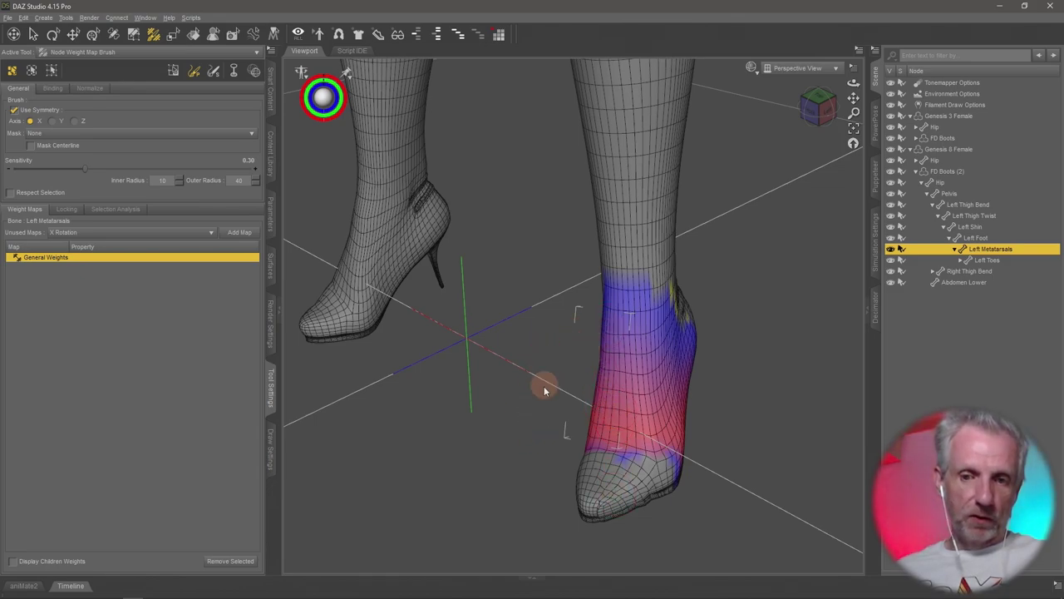
pyautogui.moveTo(619, 449)
pyautogui.mouseDown()
pyautogui.moveTo(592, 465)
pyautogui.moveTo(657, 470)
pyautogui.moveTo(598, 463)
pyautogui.moveTo(616, 443)
pyautogui.moveTo(663, 430)
pyautogui.moveTo(611, 432)
pyautogui.moveTo(605, 496)
pyautogui.moveTo(632, 476)
pyautogui.moveTo(623, 499)
pyautogui.moveTo(648, 491)
pyautogui.moveTo(589, 489)
pyautogui.moveTo(615, 501)
pyautogui.moveTo(587, 453)
pyautogui.moveTo(669, 486)
pyautogui.moveTo(623, 495)
pyautogui.mouseUp()
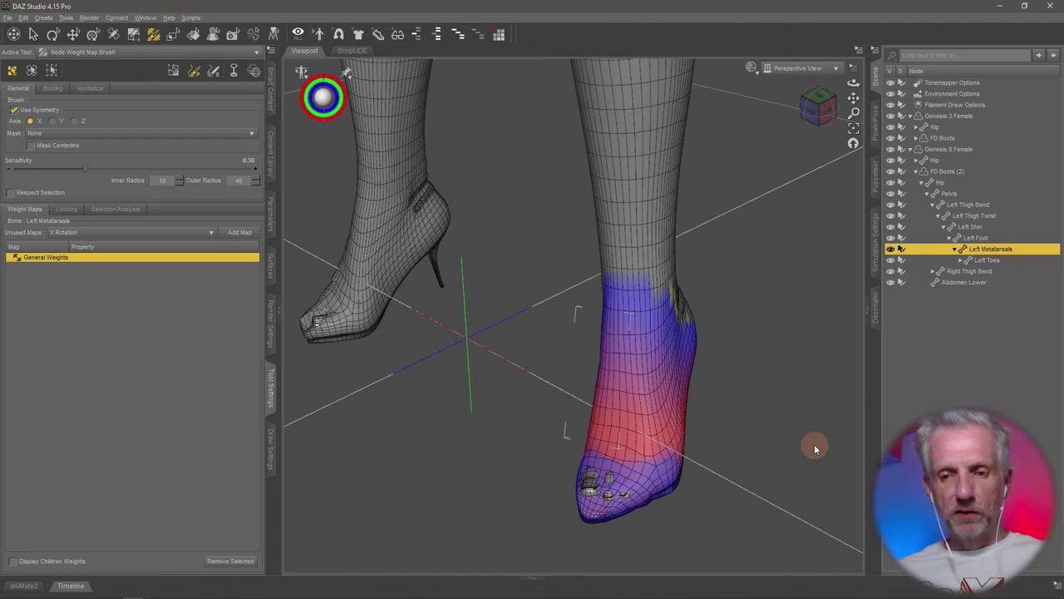
pyautogui.hotkey('ctrl', 'z')
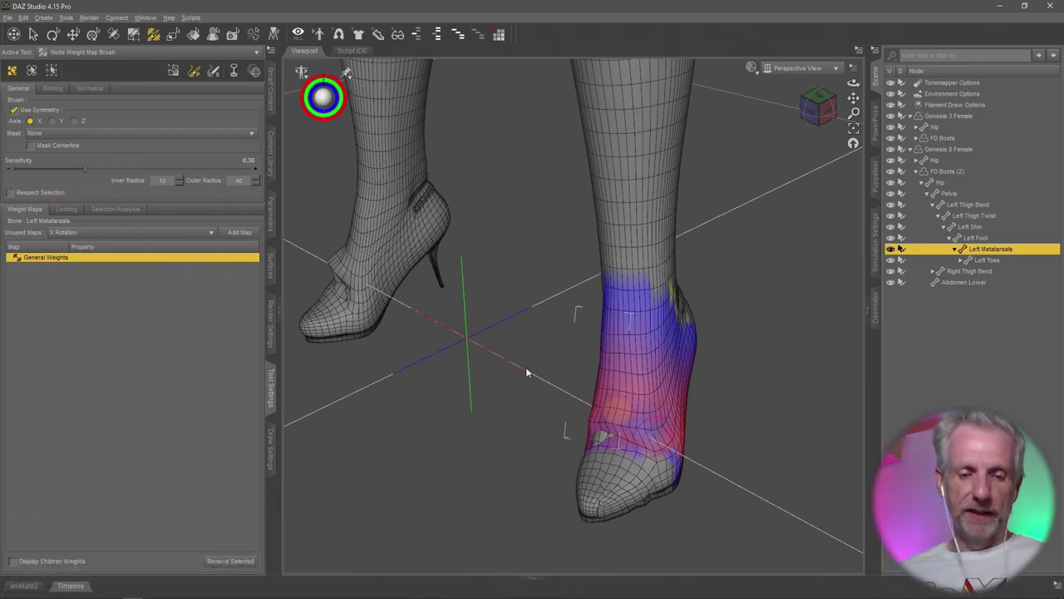
pyautogui.click(603, 453)
pyautogui.moveTo(601, 437); pyautogui.dragTo(618, 448)
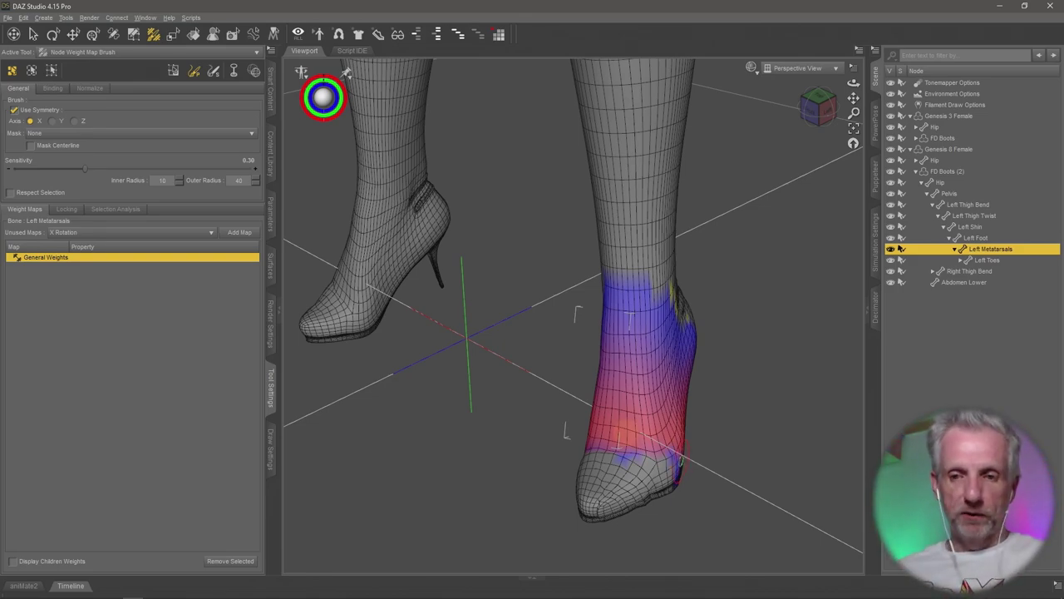
pyautogui.moveTo(619, 441)
pyautogui.mouseDown()
pyautogui.moveTo(587, 449)
pyautogui.moveTo(668, 466)
pyautogui.moveTo(600, 436)
pyautogui.moveTo(669, 471)
pyautogui.moveTo(577, 452)
pyautogui.moveTo(711, 495)
pyautogui.mouseUp()
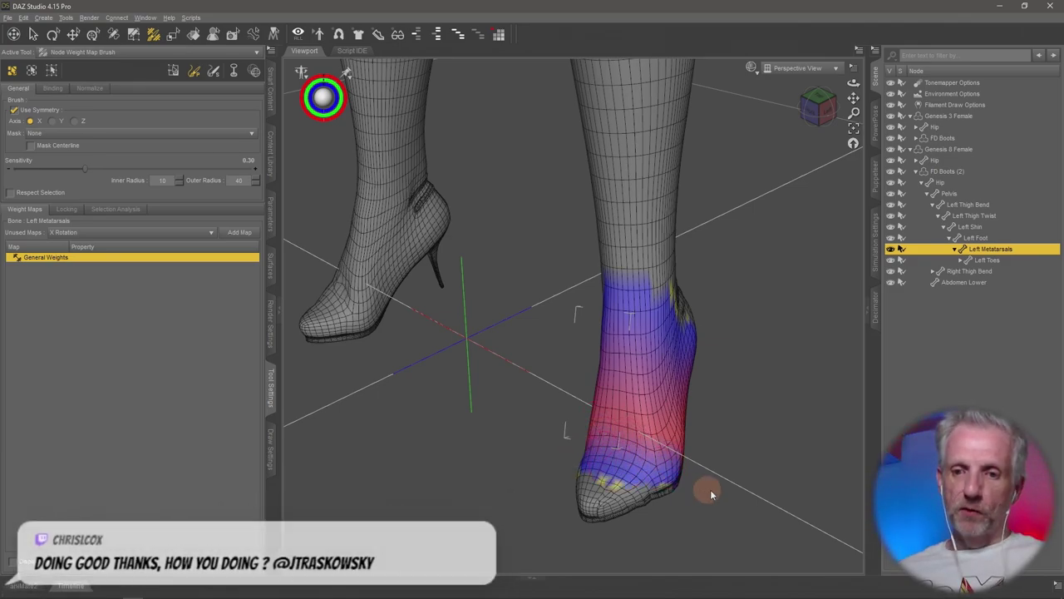
pyautogui.moveTo(751, 460)
pyautogui.mouseDown(button='middle')
pyautogui.moveTo(673, 457)
pyautogui.moveTo(750, 462)
pyautogui.mouseUp(button='middle')
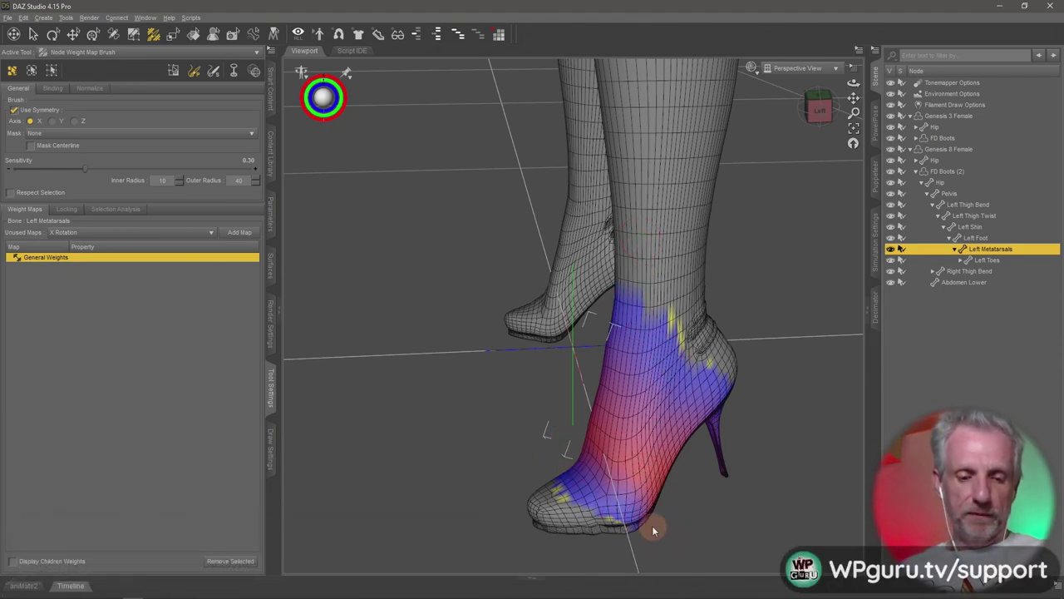
pyautogui.hotkey('ctrl', 'z')
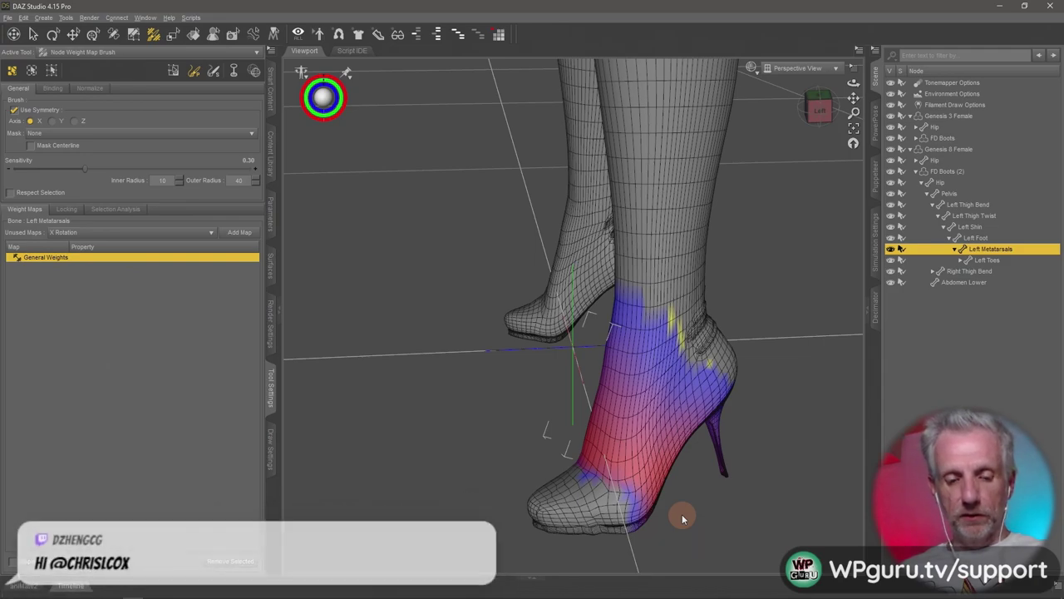
# Paint Left Metatarsals weight onto the underside of the left boot, forward from the ball of the foot.
pyautogui.moveTo(681, 514)
pyautogui.mouseDown(button='middle')
pyautogui.moveTo(667, 499)
pyautogui.moveTo(682, 514)
pyautogui.mouseUp(button='middle')
pyautogui.moveTo(680, 513)
pyautogui.keyDown('alt'); pyautogui.mouseDown()
pyautogui.moveTo(696, 510)
pyautogui.moveTo(682, 516)
pyautogui.moveTo(658, 404)
pyautogui.mouseUp(); pyautogui.keyUp('alt')
pyautogui.scroll(2, 657, 404)
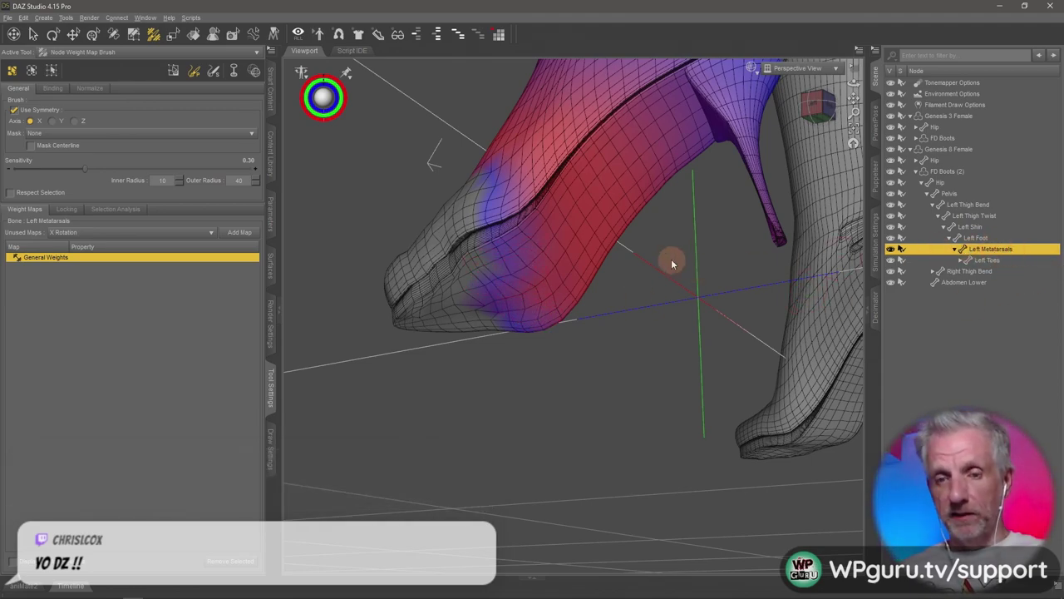
pyautogui.moveTo(510, 272)
pyautogui.mouseDown()
pyautogui.moveTo(480, 273)
pyautogui.moveTo(492, 254)
pyautogui.moveTo(459, 295)
pyautogui.moveTo(493, 324)
pyautogui.moveTo(517, 315)
pyautogui.moveTo(502, 275)
pyautogui.moveTo(529, 320)
pyautogui.moveTo(492, 309)
pyautogui.moveTo(470, 326)
pyautogui.moveTo(511, 314)
pyautogui.moveTo(469, 320)
pyautogui.moveTo(452, 280)
pyautogui.moveTo(488, 258)
pyautogui.moveTo(464, 301)
pyautogui.moveTo(509, 279)
pyautogui.moveTo(514, 295)
pyautogui.moveTo(490, 297)
pyautogui.moveTo(486, 274)
pyautogui.mouseUp()
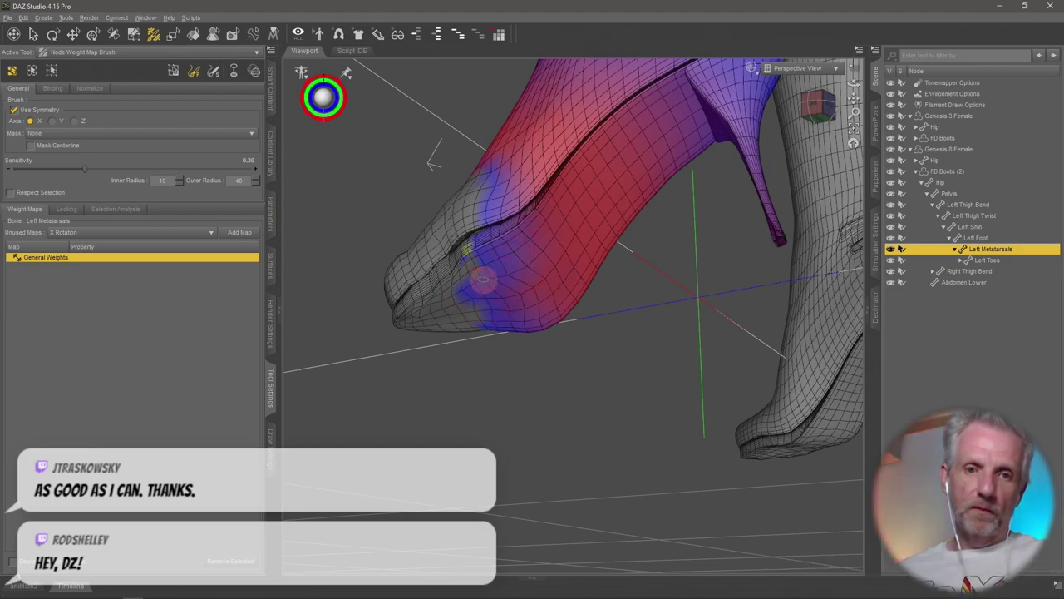
# Set the brush sensitivity to 0.71 and extend the Left Metatarsals weight along the left sole to the toe tip.
pyautogui.moveTo(87, 169); pyautogui.dragTo(182, 169)
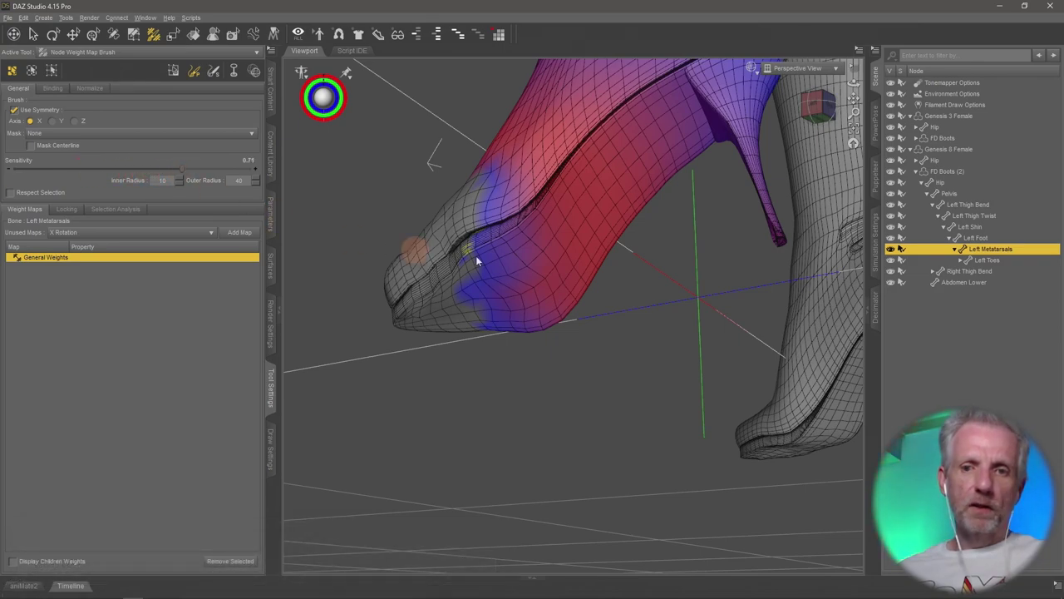
pyautogui.moveTo(502, 275)
pyautogui.mouseDown()
pyautogui.moveTo(487, 290)
pyautogui.moveTo(499, 256)
pyautogui.moveTo(536, 267)
pyautogui.moveTo(499, 322)
pyautogui.moveTo(534, 288)
pyautogui.moveTo(475, 261)
pyautogui.moveTo(516, 295)
pyautogui.moveTo(499, 312)
pyautogui.moveTo(537, 338)
pyautogui.moveTo(520, 282)
pyautogui.moveTo(482, 309)
pyautogui.moveTo(478, 277)
pyautogui.mouseUp()
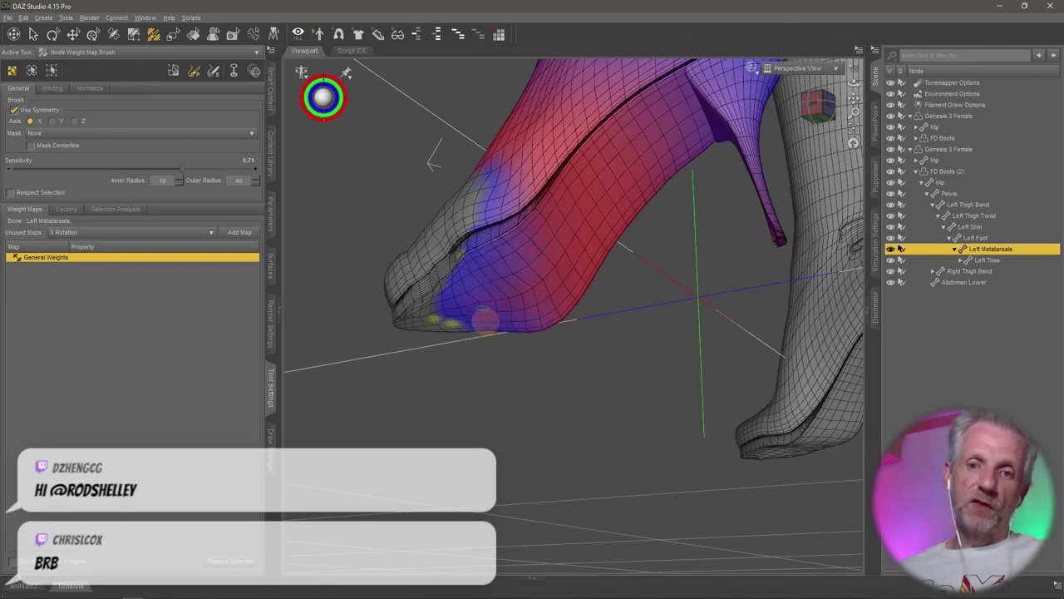
pyautogui.moveTo(466, 309); pyautogui.dragTo(393, 318)
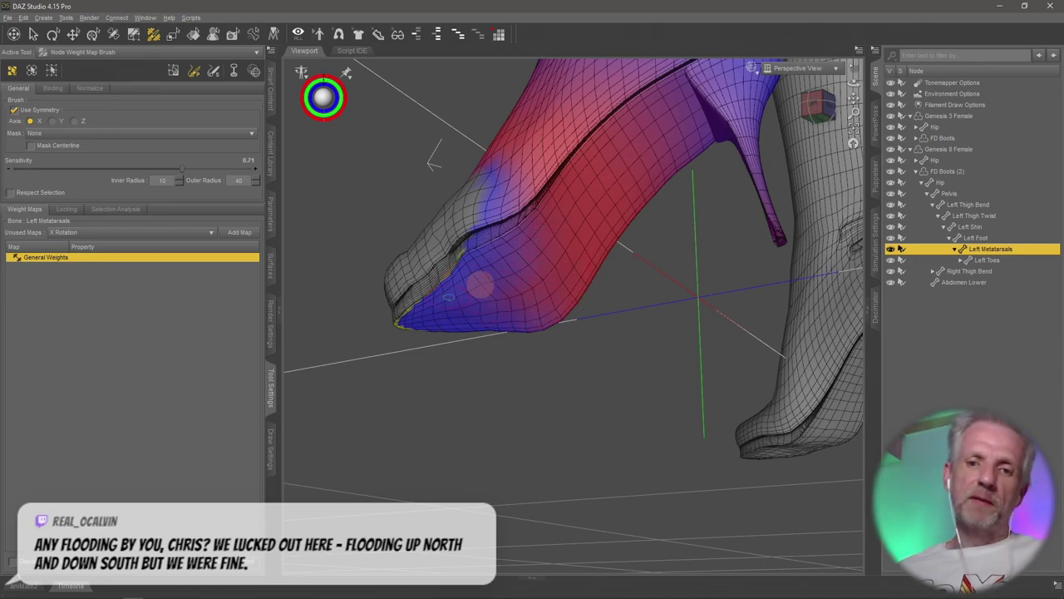
# Brush the Left Metatarsals weight on the inner side of the left boot, along the edge of the toe area.
pyautogui.moveTo(482, 292); pyautogui.dragTo(510, 305, button='middle')
pyautogui.moveTo(510, 304)
pyautogui.keyDown('alt'); pyautogui.mouseDown()
pyautogui.moveTo(551, 311)
pyautogui.moveTo(466, 315)
pyautogui.moveTo(537, 319)
pyautogui.moveTo(662, 367)
pyautogui.mouseUp(); pyautogui.keyUp('alt')
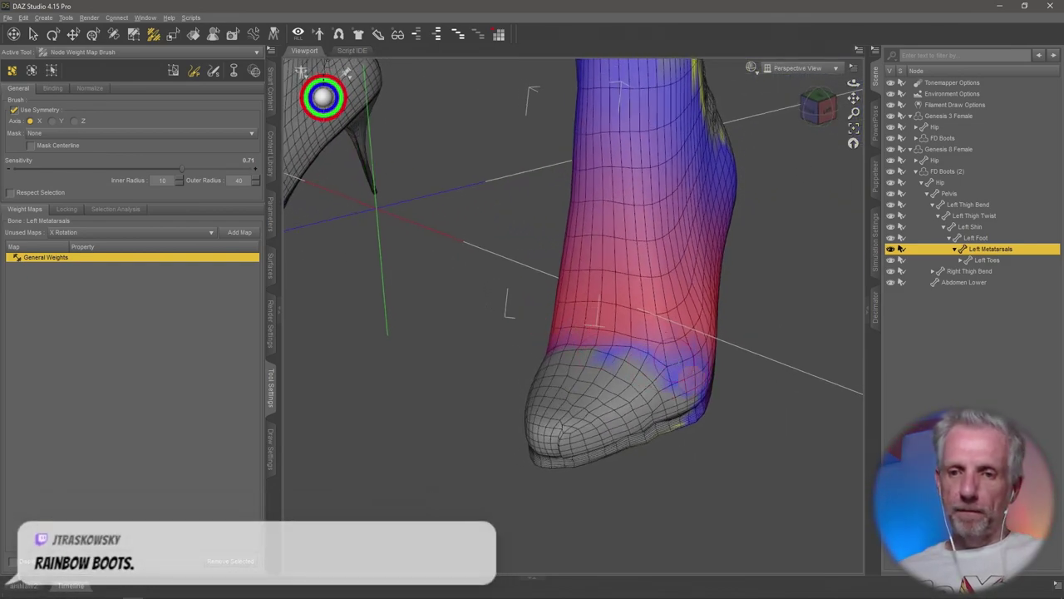
pyautogui.keyDown('alt'); pyautogui.moveTo(688, 417); pyautogui.dragTo(675, 404); pyautogui.keyUp('alt')
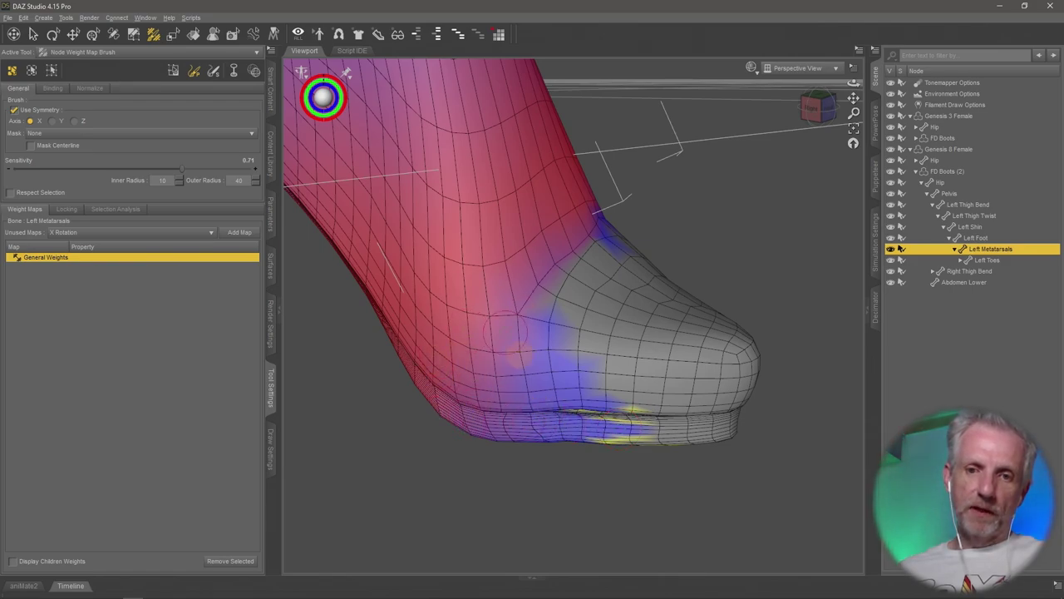
pyautogui.moveTo(524, 306); pyautogui.dragTo(574, 265)
pyautogui.scroll(-15, 603, 357)
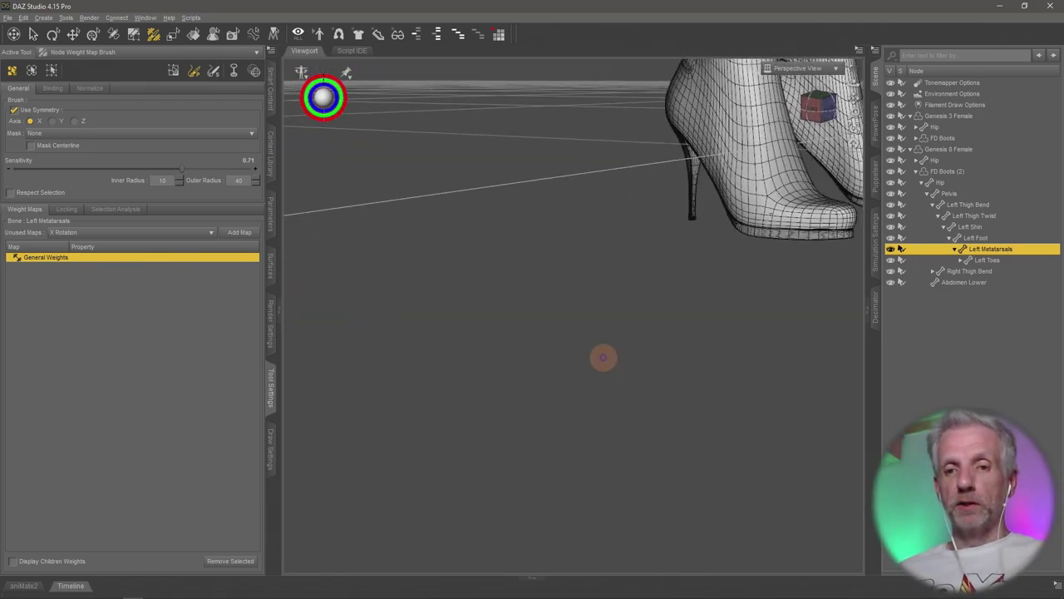
# Compare the weight maps of the Left Toes and Left Metatarsals bones on the left boot.
pyautogui.moveTo(532, 349)
pyautogui.mouseDown(button='middle')
pyautogui.moveTo(495, 346)
pyautogui.moveTo(516, 348)
pyautogui.mouseUp(button='middle')
pyautogui.keyDown('alt'); pyautogui.moveTo(515, 347); pyautogui.dragTo(867, 281); pyautogui.keyUp('alt')
pyautogui.click(986, 260)
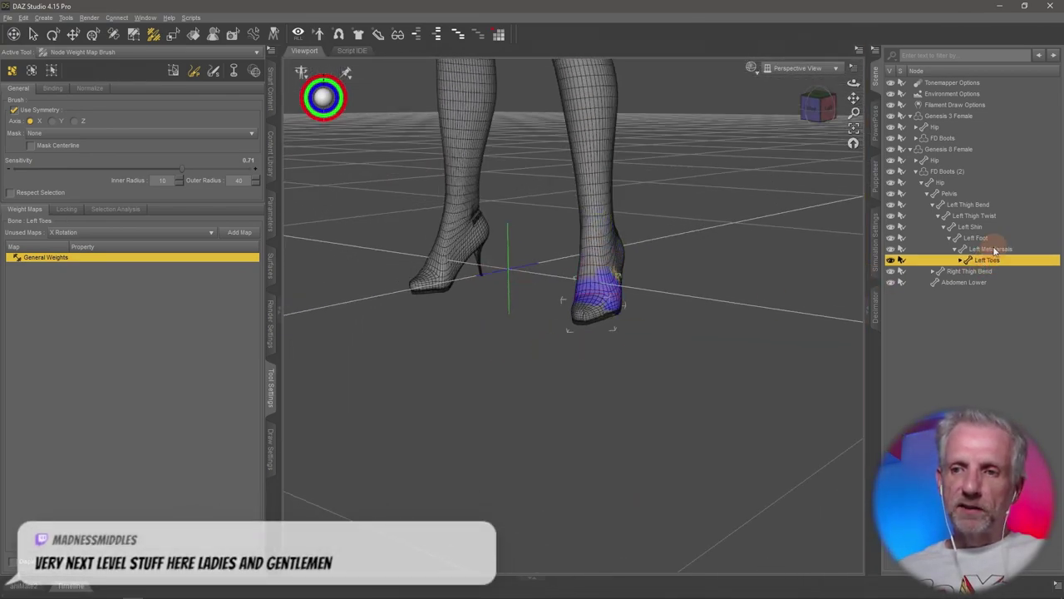
pyautogui.click(996, 271)
pyautogui.click(995, 260)
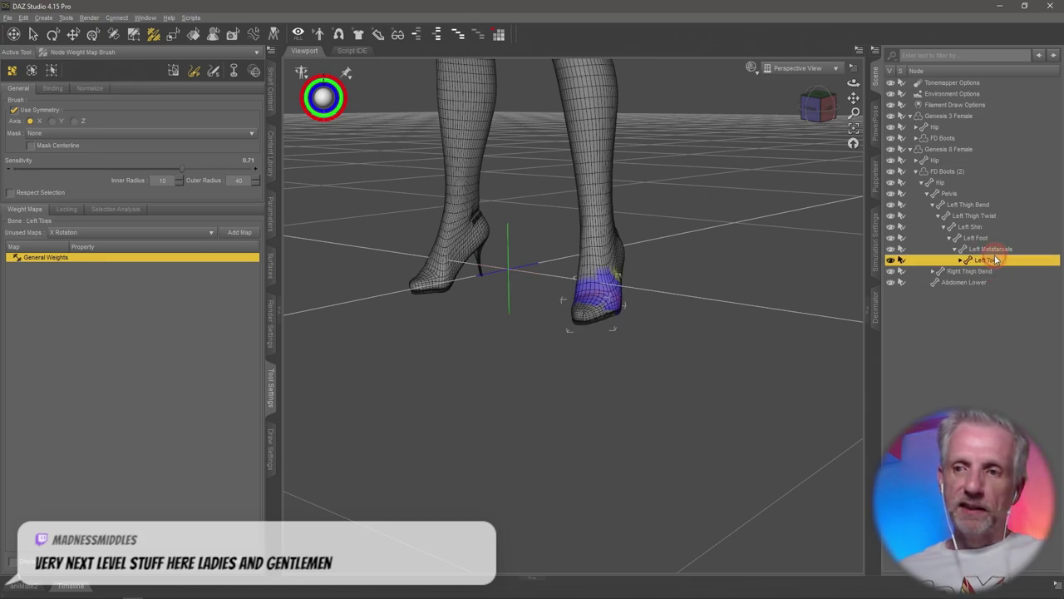
pyautogui.click(994, 249)
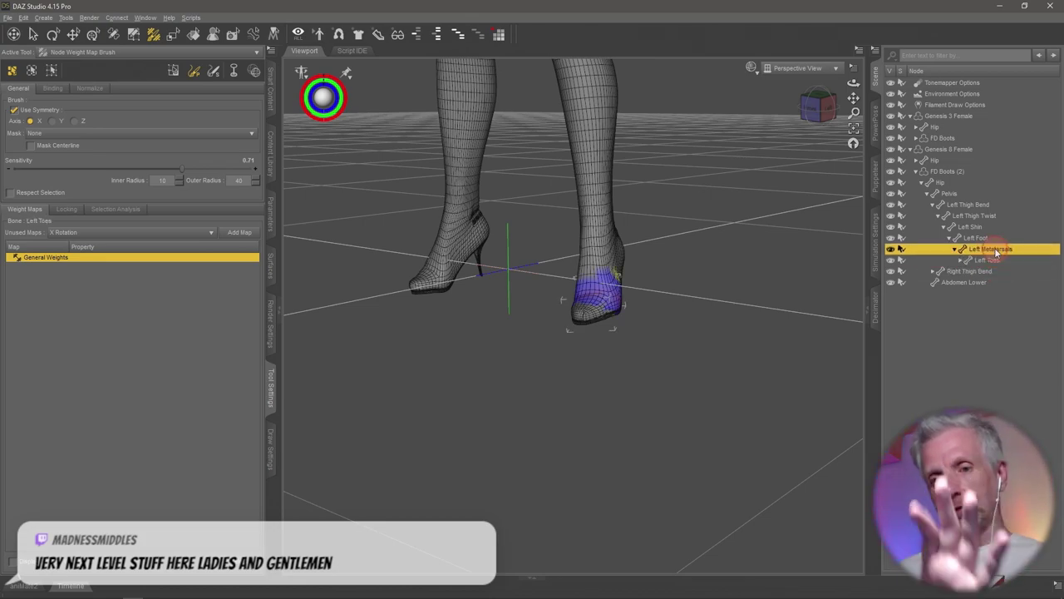
# Select the Left Foot bone and examine its General Weights around the left boot's heel.
pyautogui.click(996, 238)
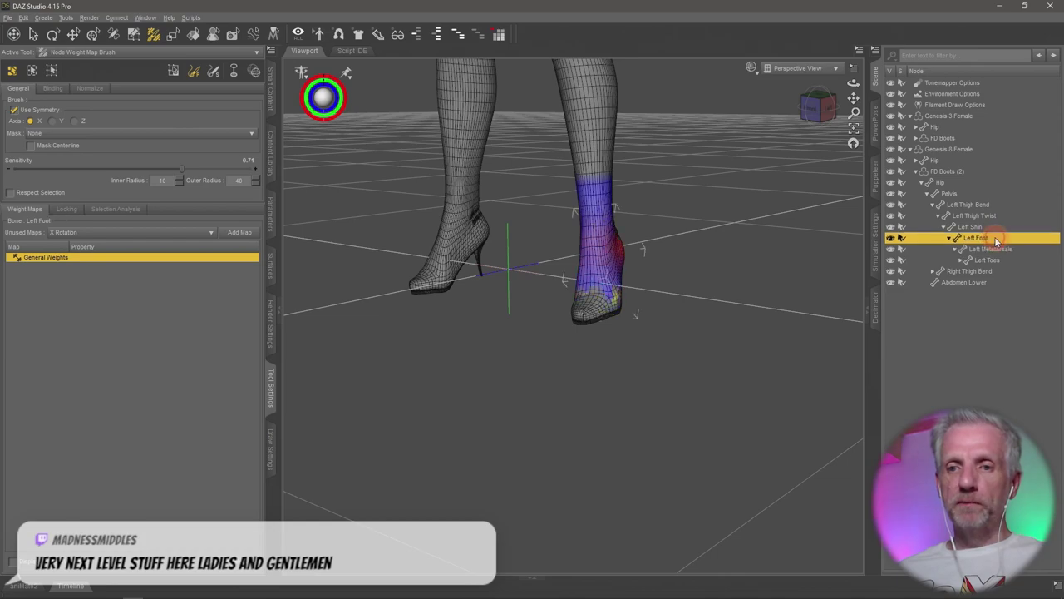
pyautogui.scroll(6, 788, 286)
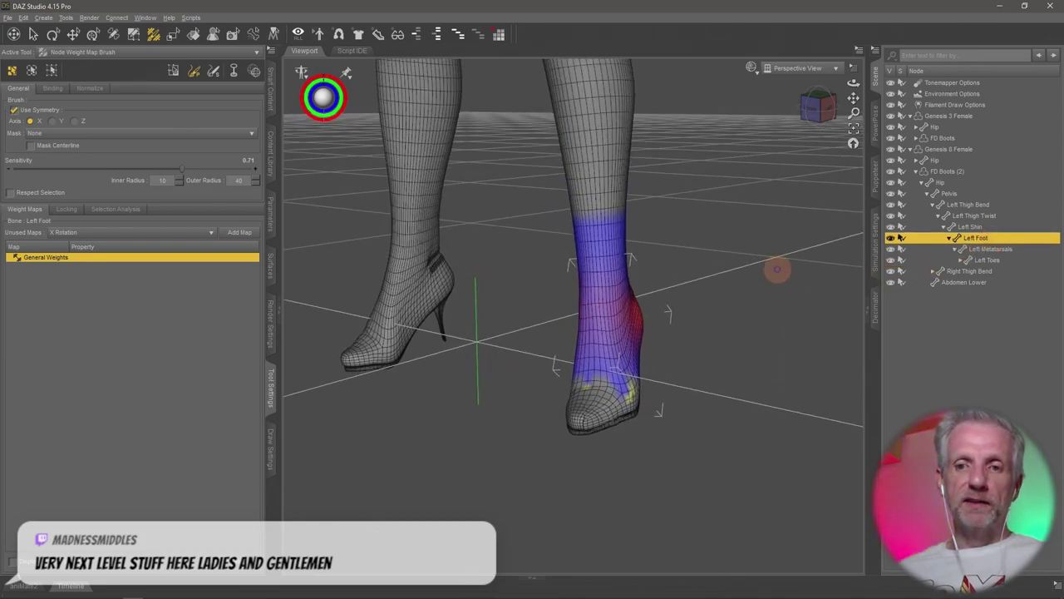
pyautogui.scroll(3, 777, 266)
pyautogui.keyDown('alt'); pyautogui.moveTo(729, 399); pyautogui.dragTo(753, 412); pyautogui.keyUp('alt')
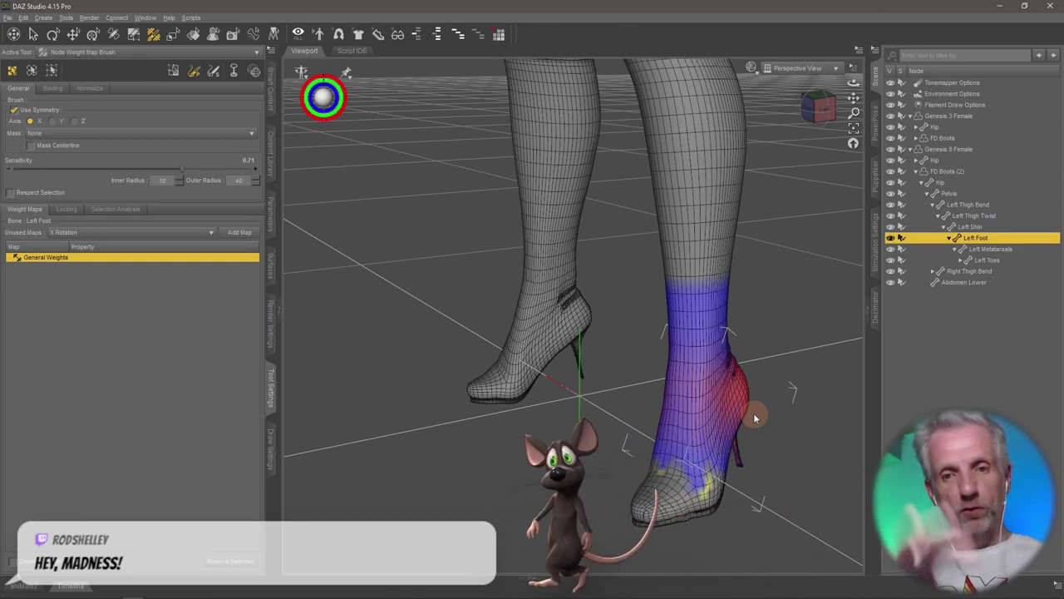
pyautogui.keyDown('alt'); pyautogui.moveTo(753, 412); pyautogui.dragTo(571, 342); pyautogui.keyUp('alt')
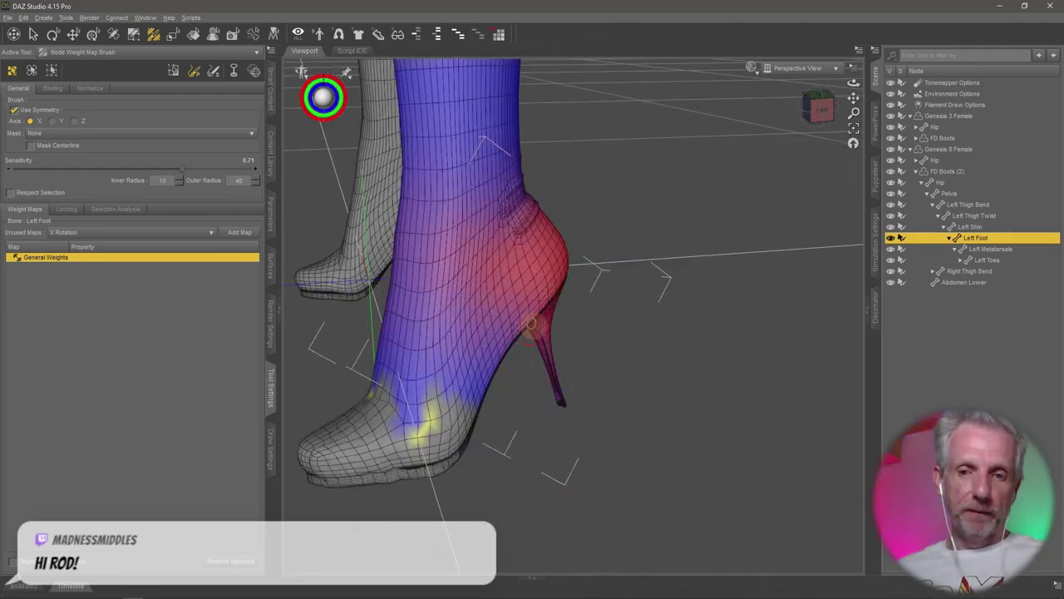